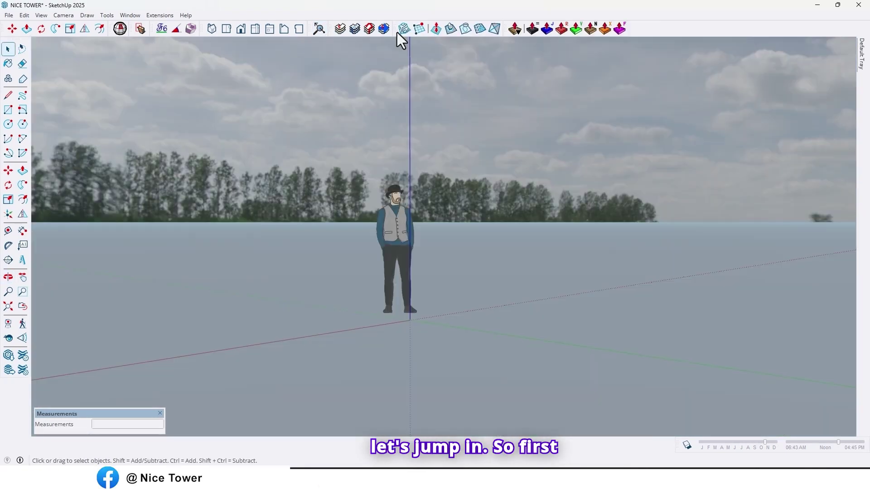
# Undock the Sandbox toolbar and draw a 300 cm-spaced grid from the origin along the green axis
pyautogui.moveTo(397, 31); pyautogui.dragTo(38, 69)
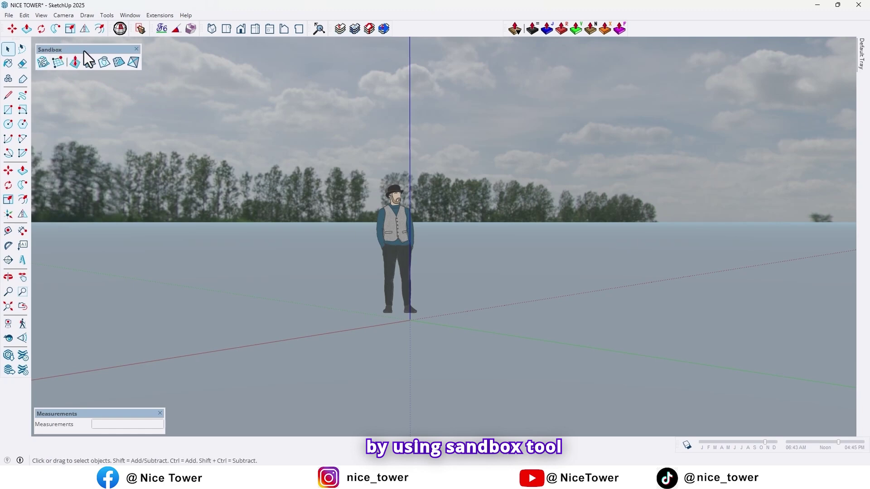
pyautogui.moveTo(257, 243); pyautogui.dragTo(178, 333, button='middle')
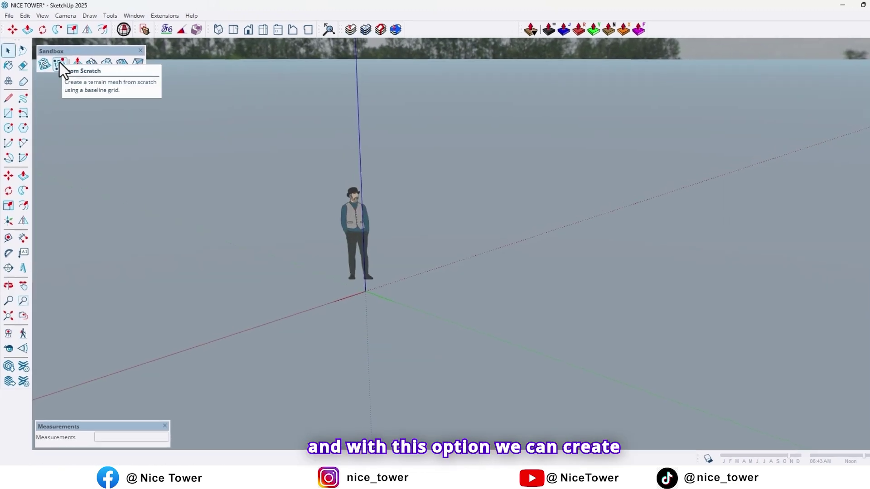
pyautogui.click(76, 80)
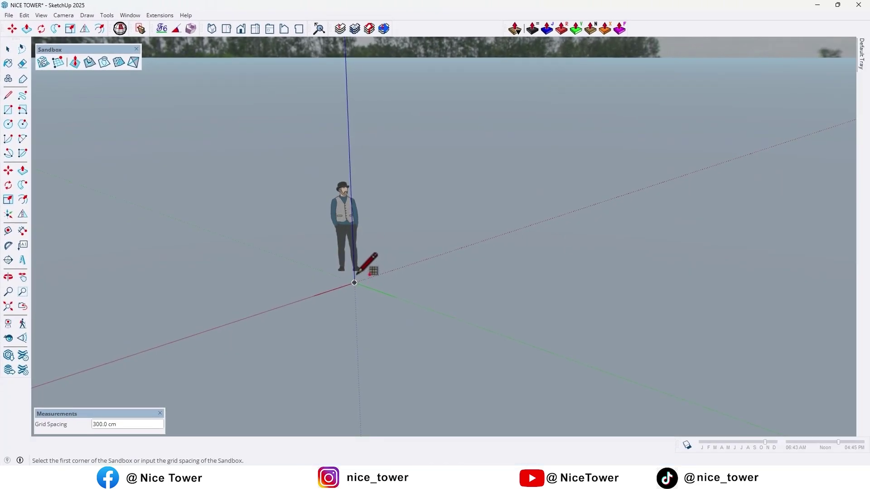
pyautogui.click(354, 283)
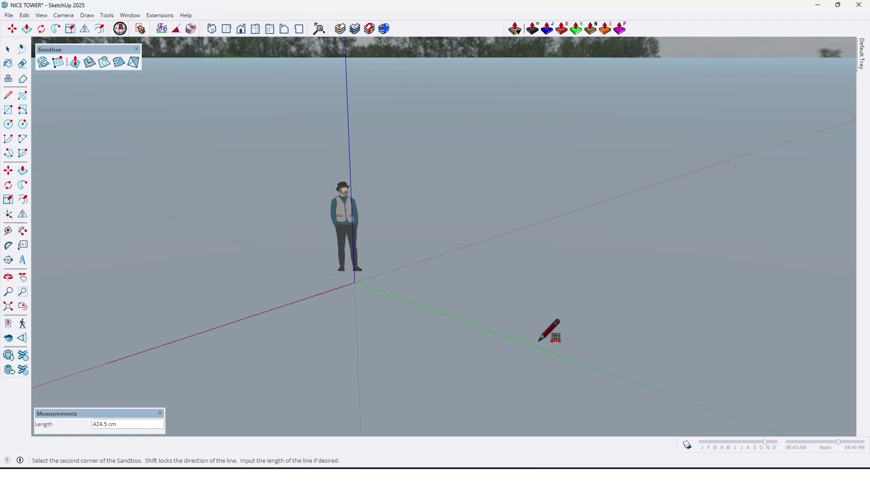
pyautogui.scroll(-3, 551, 334)
pyautogui.keyDown('shift'); pyautogui.moveTo(559, 345); pyautogui.dragTo(354, 268, button='middle'); pyautogui.keyUp('shift')
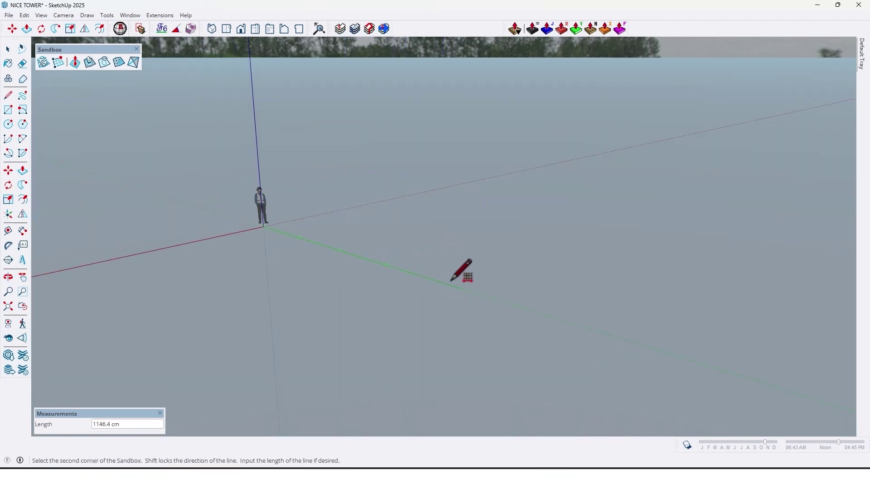
pyautogui.click(480, 302)
pyautogui.click(156, 388)
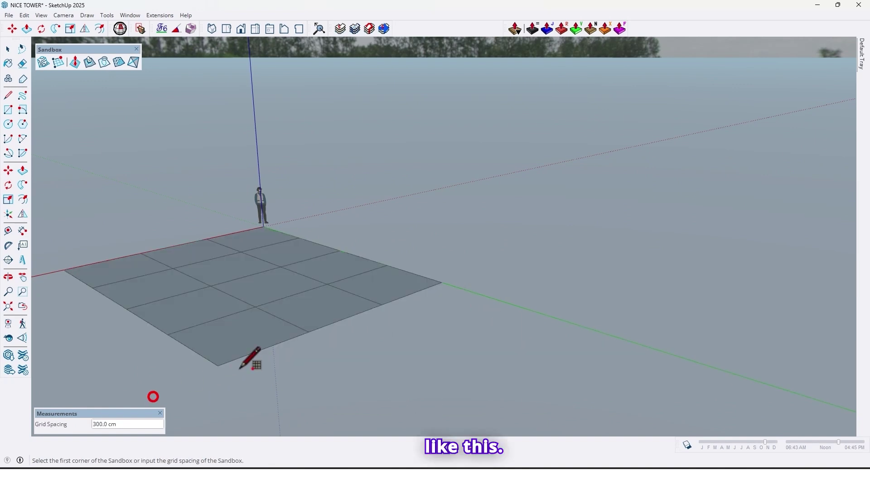
# Orbit around the new terrain grid to inspect it from several angles
pyautogui.scroll(-3, 291, 236)
pyautogui.moveTo(291, 237); pyautogui.dragTo(281, 414, button='middle')
pyautogui.scroll(5, 292, 252)
pyautogui.moveTo(290, 259); pyautogui.dragTo(516, 202, button='middle')
pyautogui.moveTo(357, 264); pyautogui.dragTo(469, 235, button='middle')
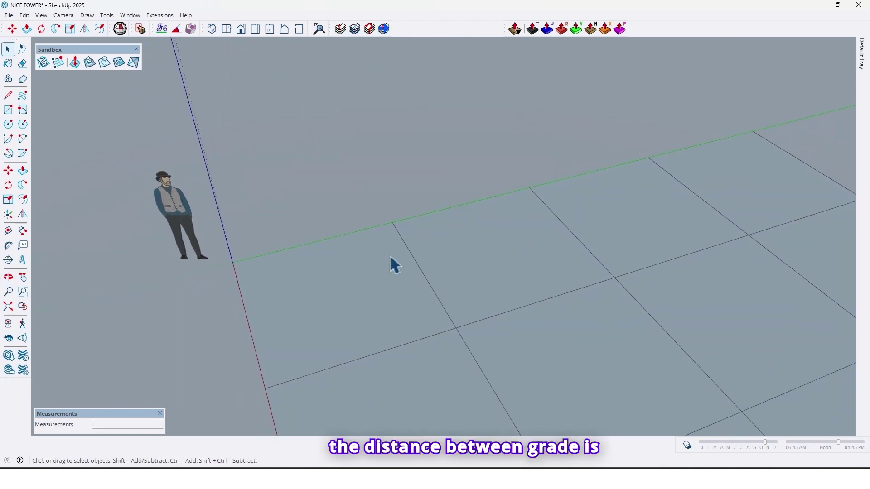
pyautogui.moveTo(362, 247); pyautogui.dragTo(340, 245, button='middle')
# Undo the 300 cm grid and start a new From Scratch grid with 50 cm spacing
pyautogui.hotkey('ctrl', 'z')
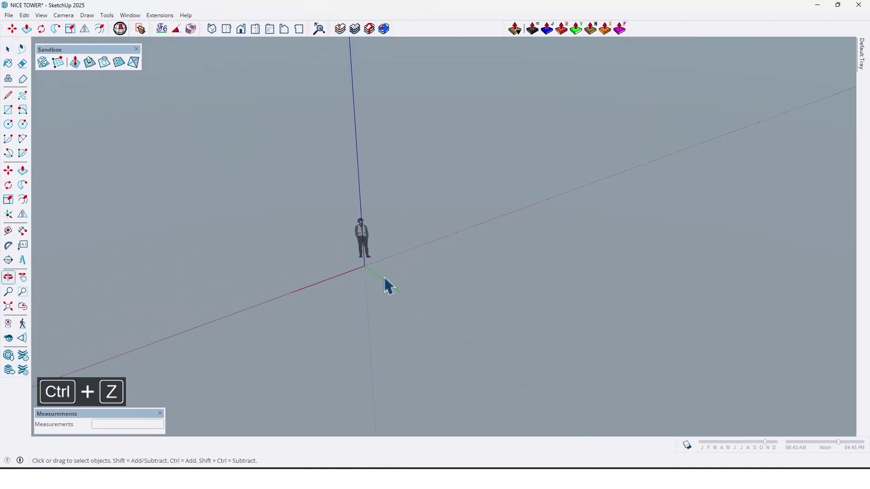
pyautogui.moveTo(347, 269); pyautogui.dragTo(358, 265, button='middle')
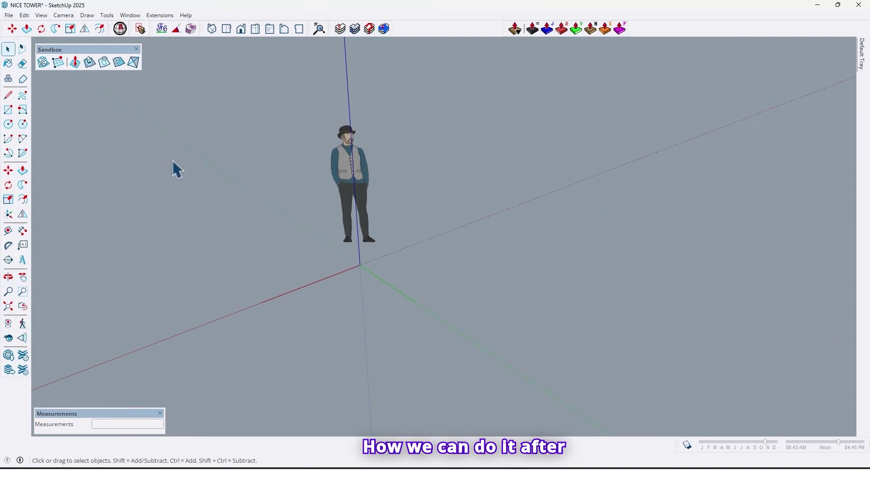
pyautogui.click(58, 61)
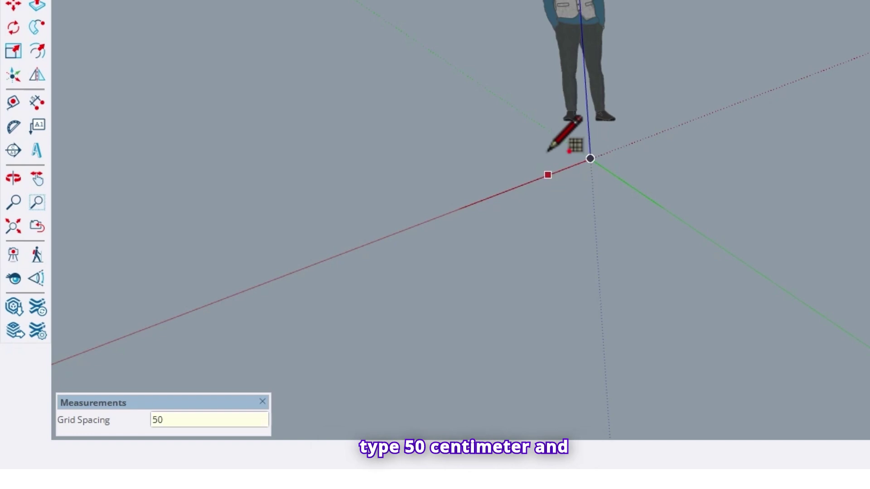
pyautogui.press('Return')
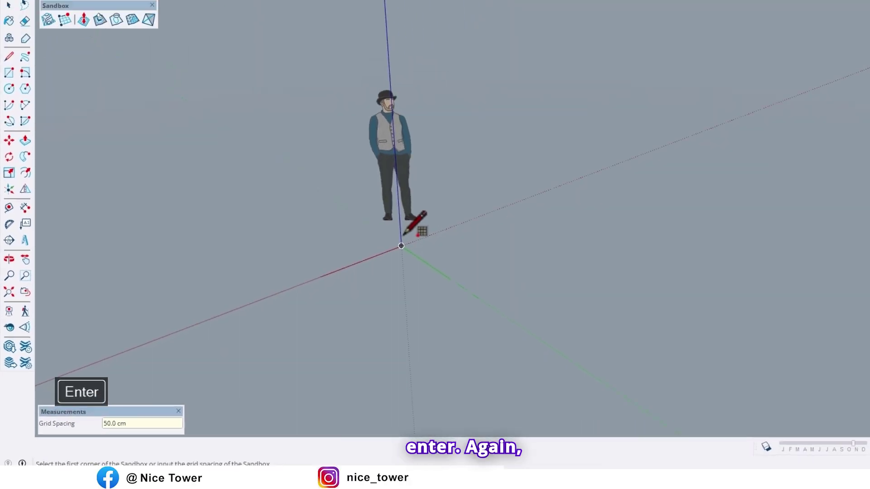
# Lay out the 50 cm grid from the origin along the green axis, then orbit to view it
pyautogui.click(590, 158)
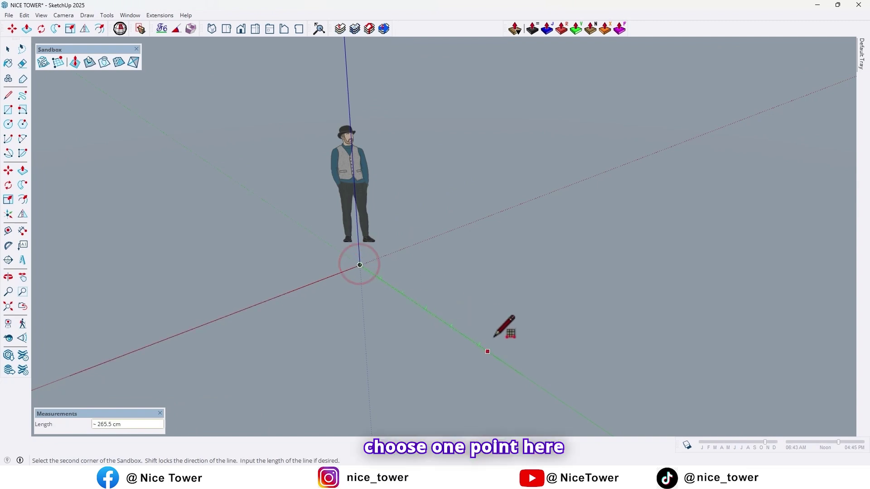
pyautogui.scroll(-3, 544, 345)
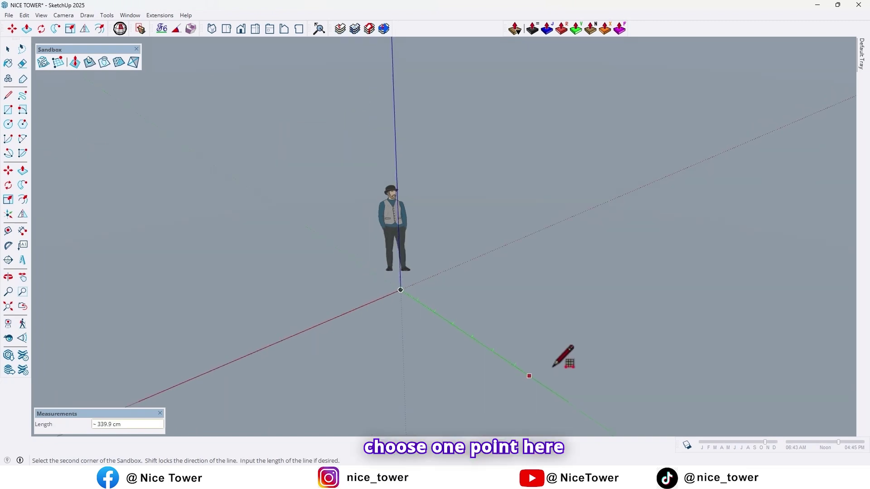
pyautogui.keyDown('shift'); pyautogui.moveTo(568, 355); pyautogui.dragTo(394, 261, button='middle'); pyautogui.keyUp('shift')
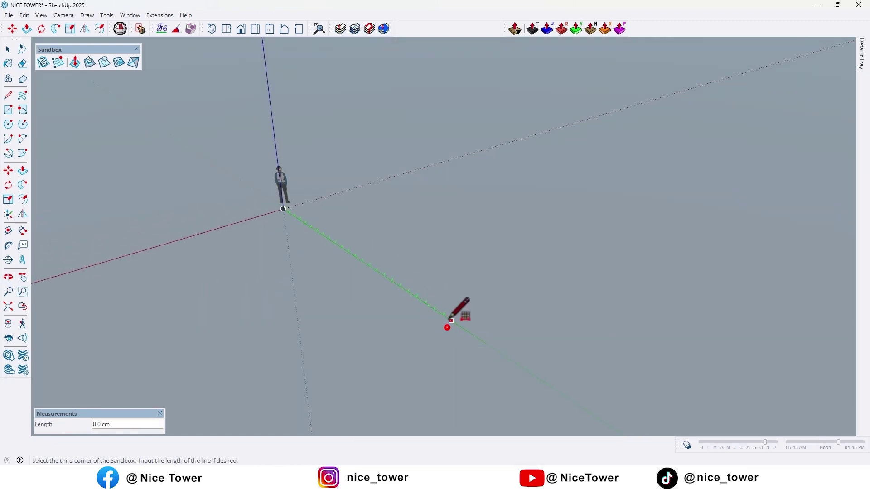
pyautogui.click(448, 320)
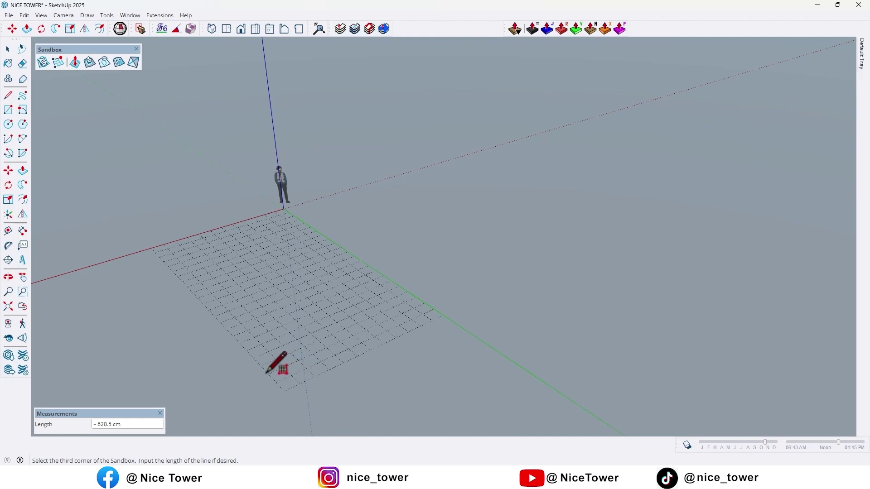
pyautogui.click(264, 374)
pyautogui.scroll(4, 233, 266)
pyautogui.moveTo(450, 316); pyautogui.dragTo(501, 422, button='middle')
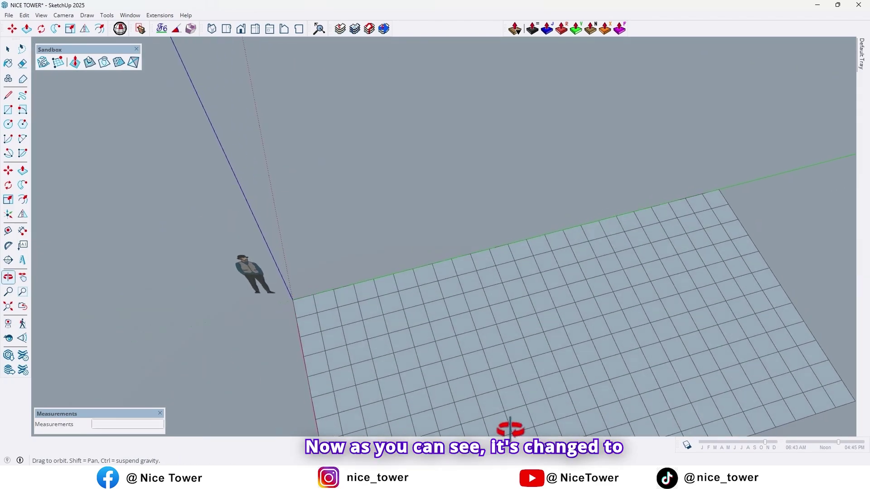
pyautogui.scroll(-5, 307, 311)
pyautogui.scroll(8, 404, 256)
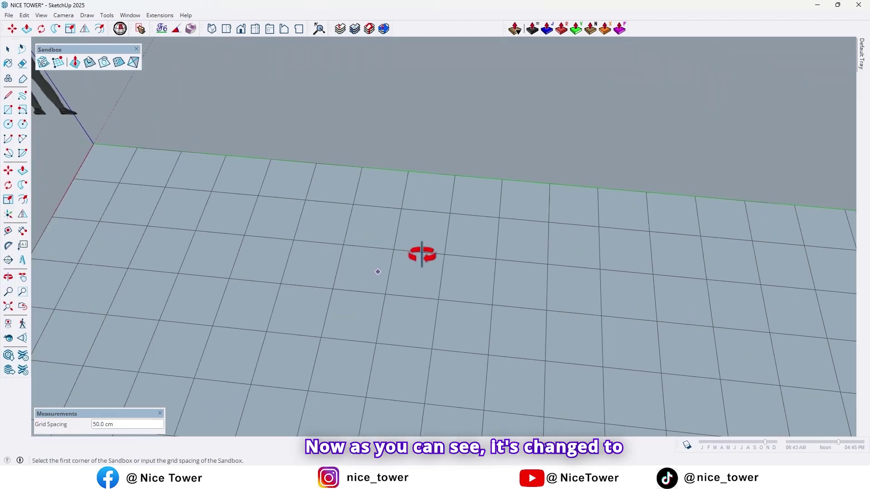
pyautogui.moveTo(449, 245)
pyautogui.mouseDown(button='middle')
pyautogui.moveTo(451, 175)
pyautogui.moveTo(349, 230)
pyautogui.moveTo(390, 271)
pyautogui.moveTo(179, 250)
pyautogui.moveTo(335, 334)
pyautogui.moveTo(335, 292)
pyautogui.moveTo(352, 278)
pyautogui.moveTo(336, 248)
pyautogui.moveTo(340, 283)
pyautogui.moveTo(351, 290)
pyautogui.moveTo(339, 277)
pyautogui.mouseUp(button='middle')
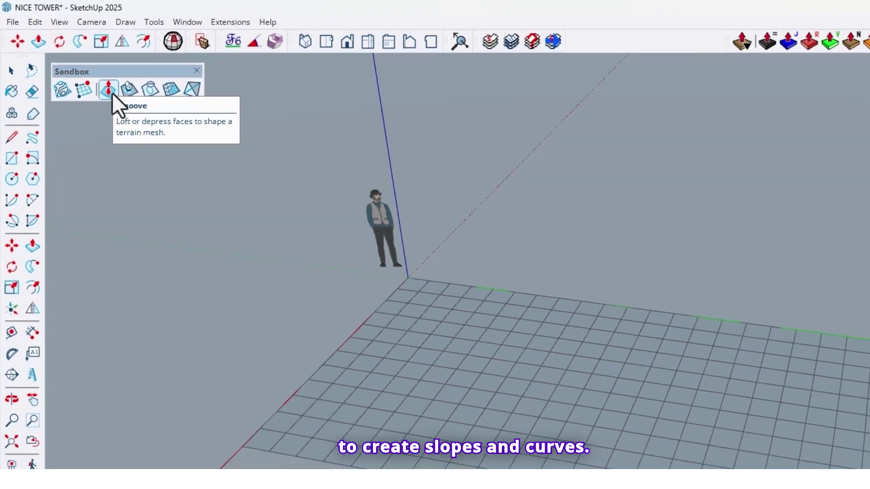
# Move in over the grid and activate Smoove with a 200 cm radius
pyautogui.click(122, 101)
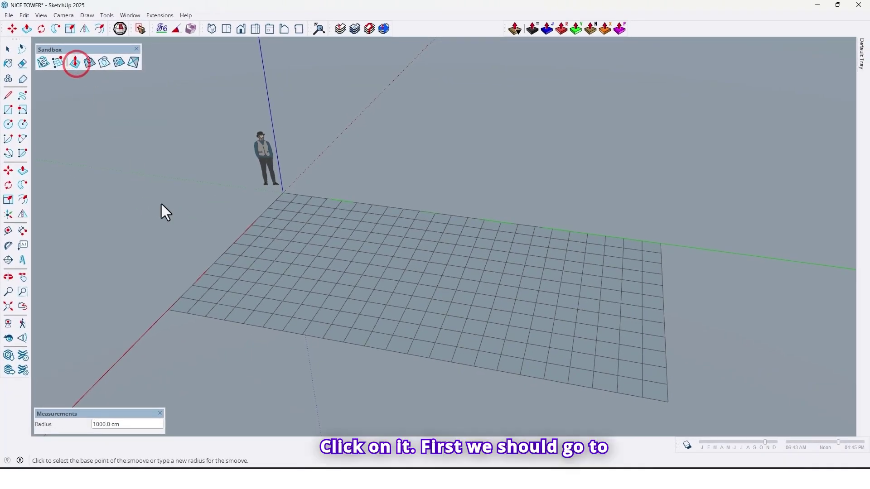
pyautogui.press('space')
pyautogui.moveTo(263, 286); pyautogui.dragTo(294, 236, button='middle')
pyautogui.scroll(-5, 272, 231)
pyautogui.scroll(4, 277, 221)
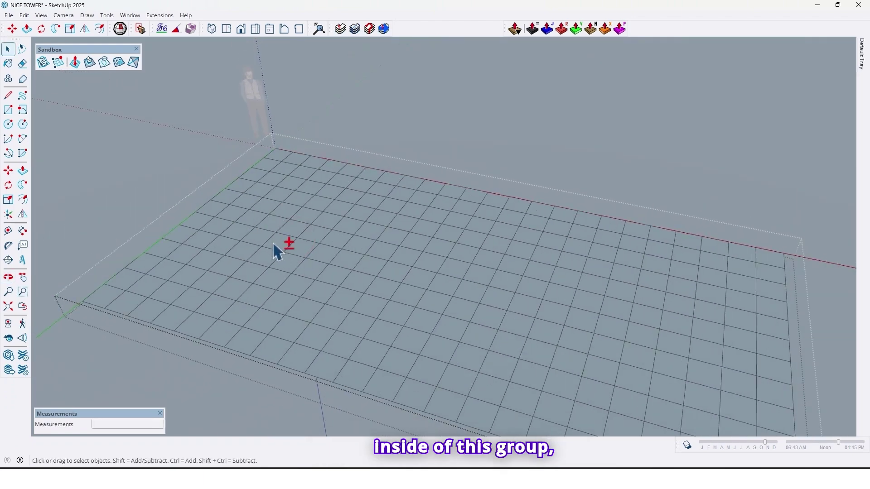
pyautogui.moveTo(270, 240); pyautogui.dragTo(266, 237, button='middle')
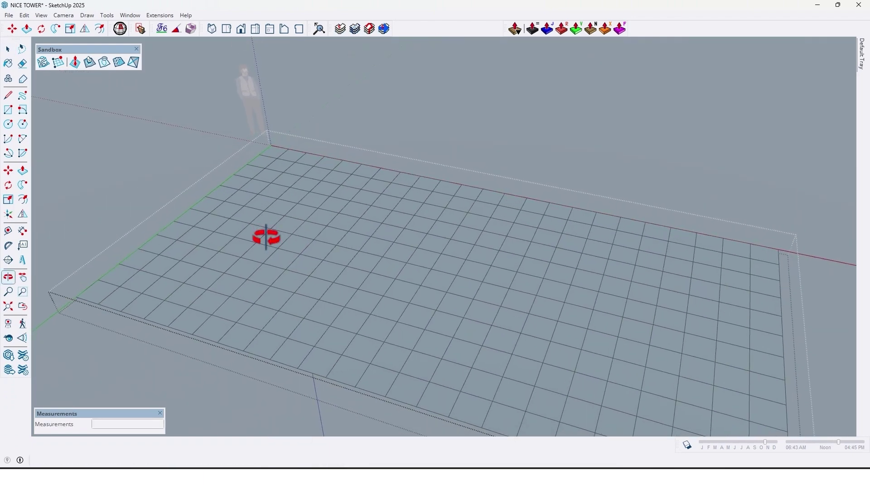
pyautogui.click(75, 63)
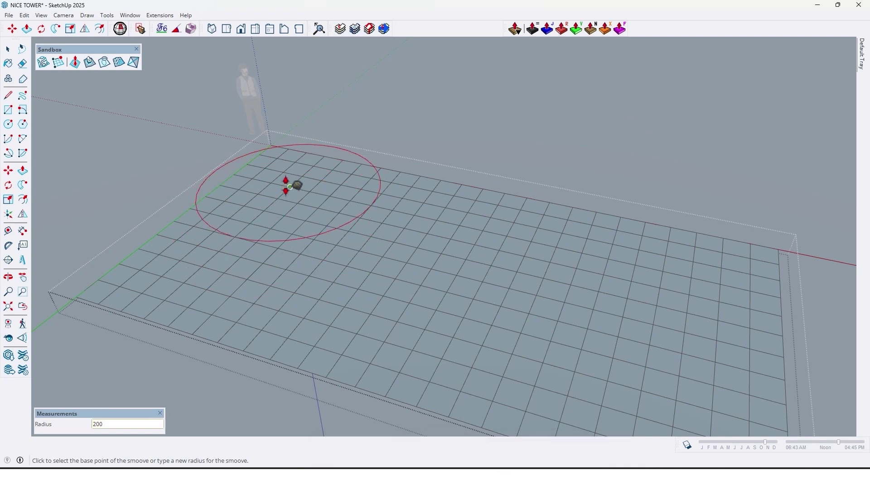
# Add a test bump near the back corner and a dip near the front edge
pyautogui.write('150')
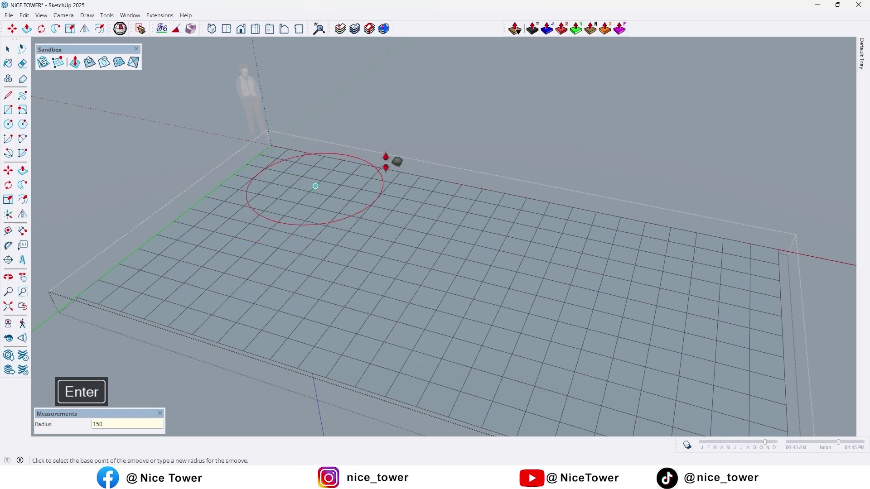
pyautogui.click(285, 168)
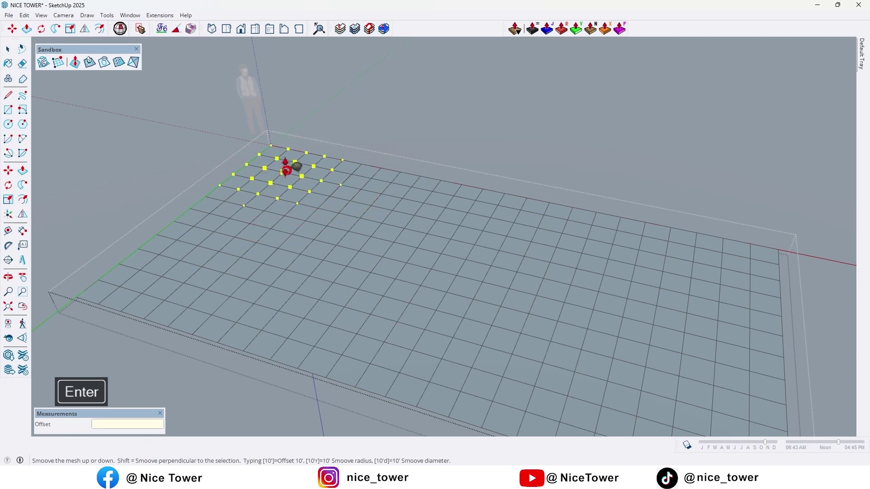
pyautogui.click(281, 146)
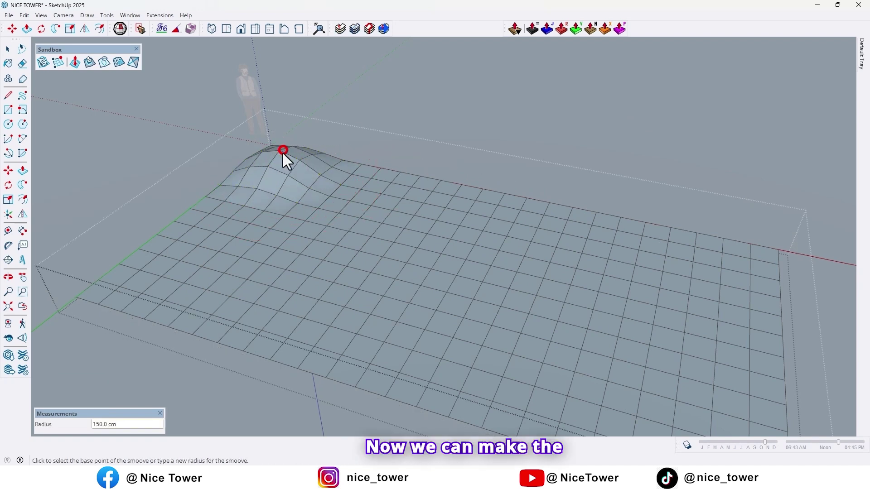
pyautogui.click(206, 257)
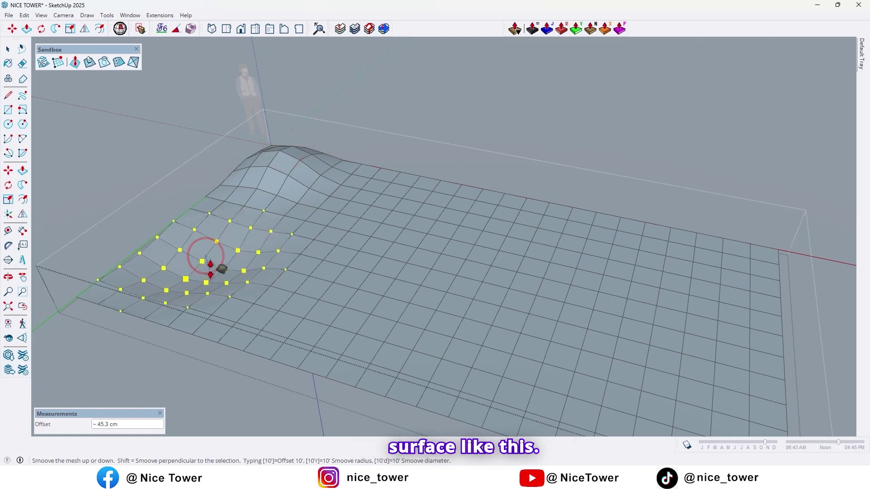
pyautogui.click(209, 264)
pyautogui.moveTo(258, 277); pyautogui.dragTo(78, 72, button='middle')
# With a 300 cm Smoove radius, add a dip, a ridge, a far-corner bulge and a back-edge change
pyautogui.click(75, 65)
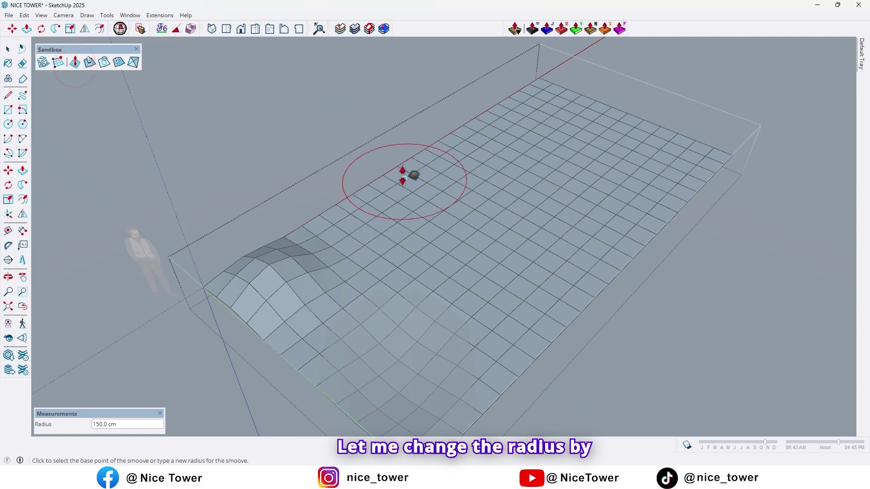
pyautogui.write('30')
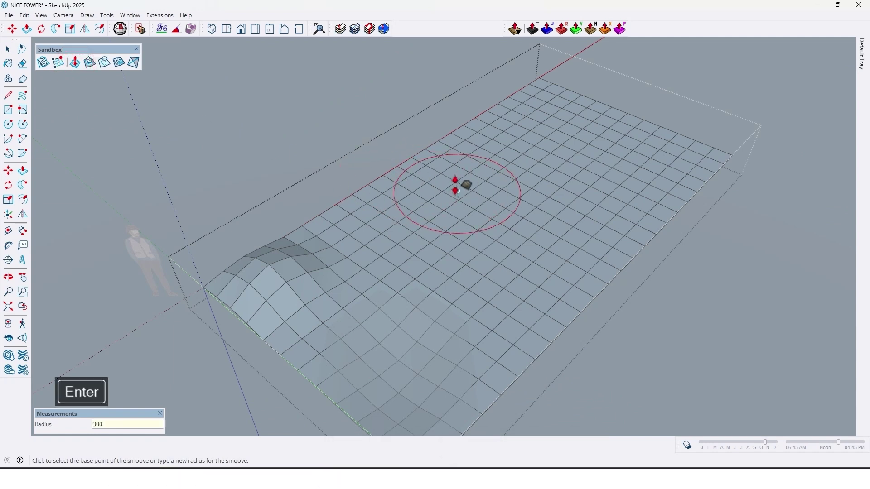
pyautogui.write('0')
pyautogui.click(565, 256)
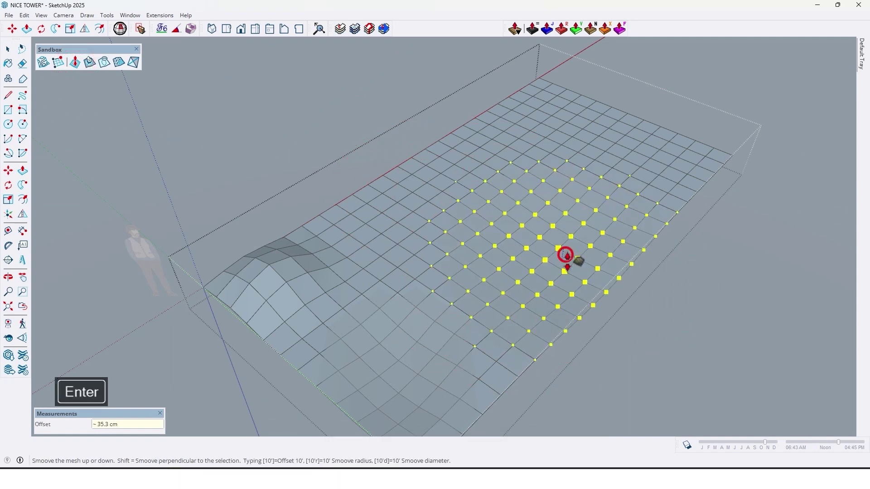
pyautogui.click(583, 269)
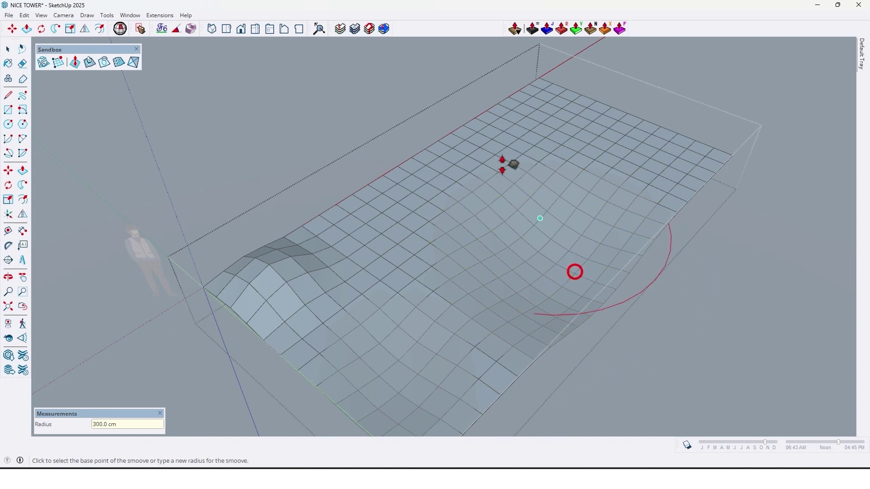
pyautogui.click(418, 153)
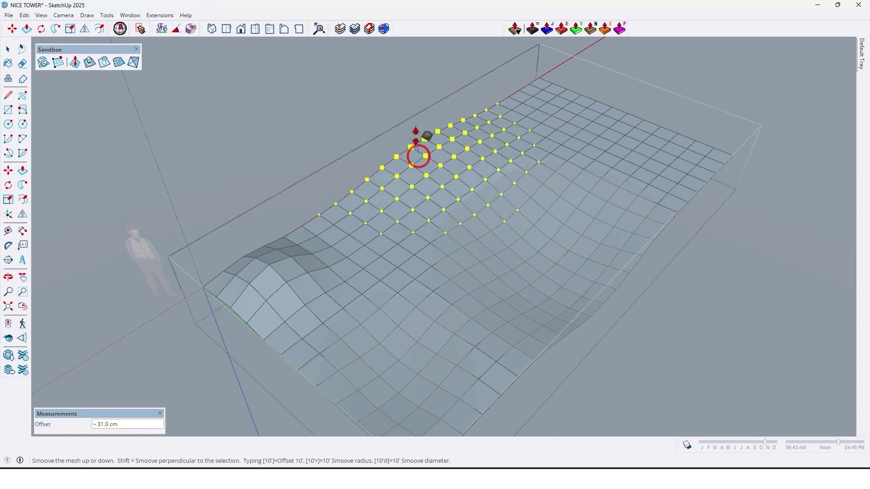
pyautogui.click(415, 129)
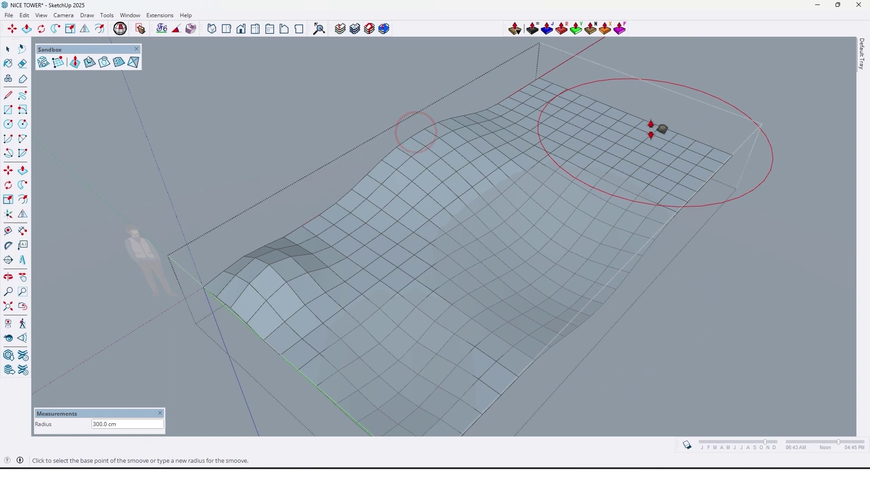
pyautogui.click(651, 132)
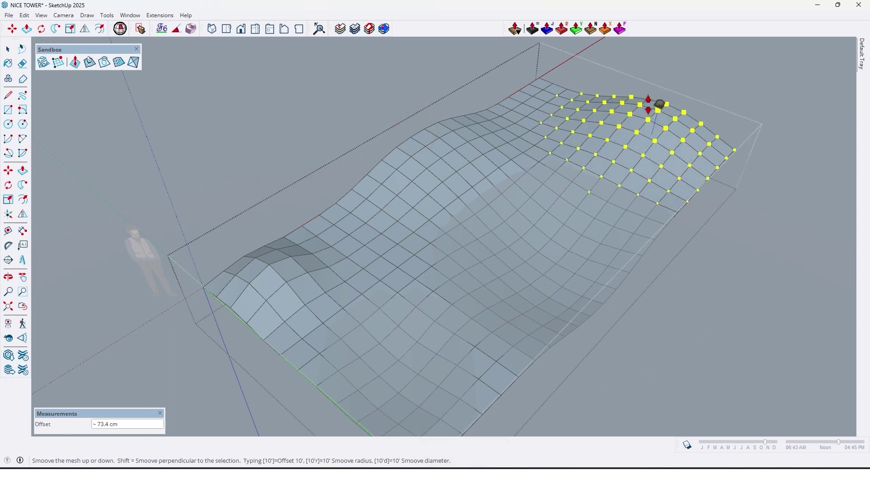
pyautogui.click(648, 105)
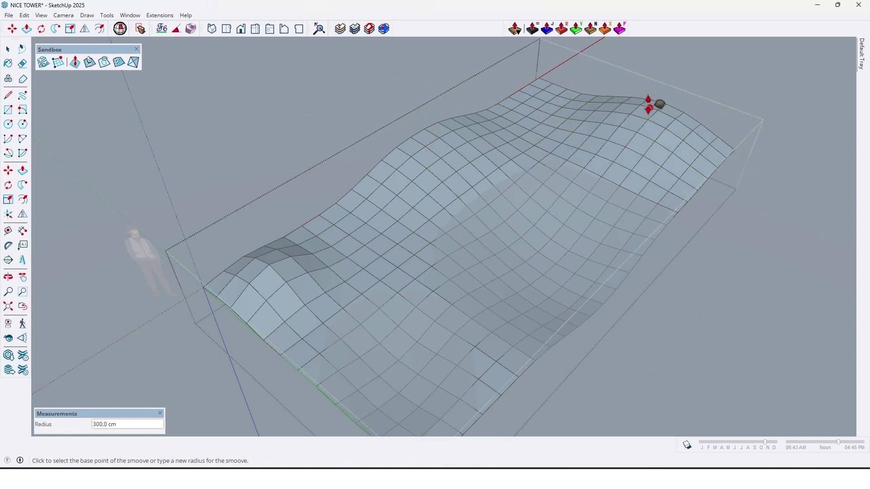
pyautogui.click(539, 80)
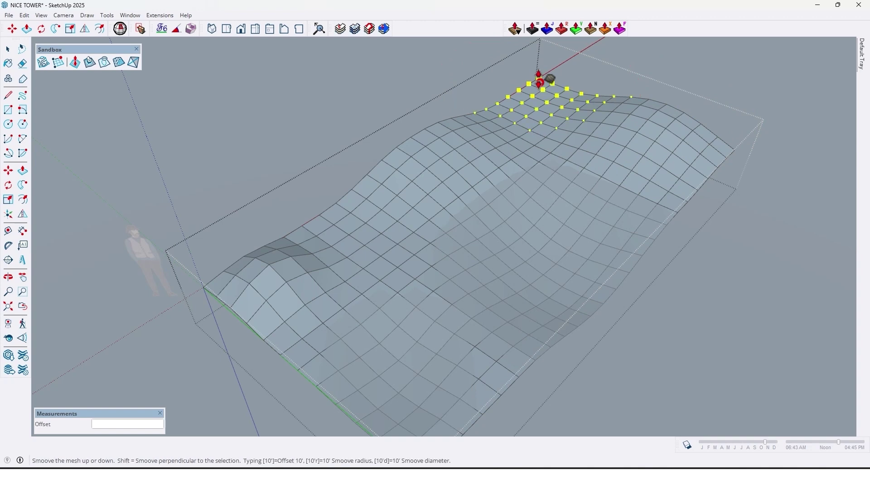
pyautogui.click(540, 88)
# Deform the mesh at the front edge and the left side
pyautogui.moveTo(414, 200); pyautogui.dragTo(441, 217, button='middle')
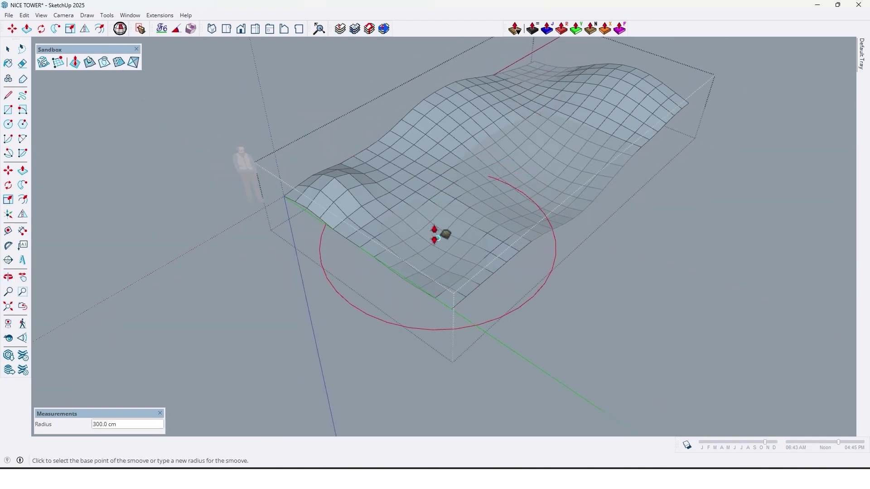
pyautogui.click(435, 234)
pyautogui.click(434, 217)
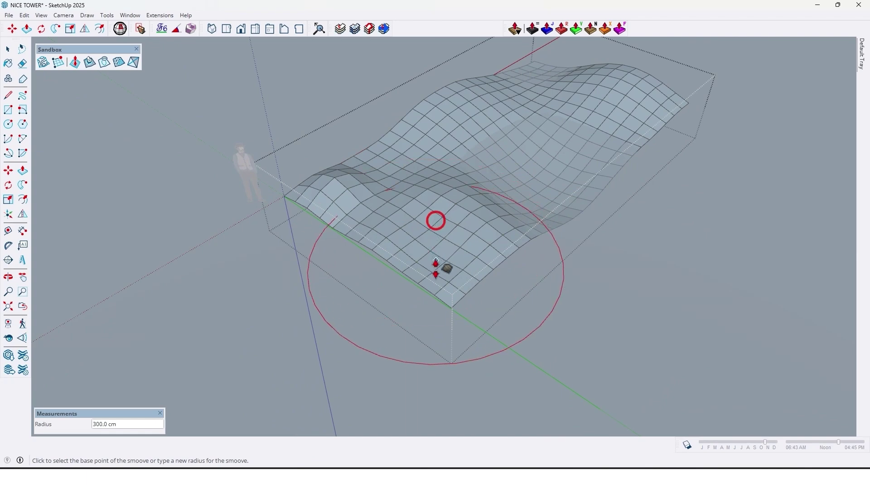
pyautogui.moveTo(443, 266); pyautogui.dragTo(399, 184, button='middle')
pyautogui.click(355, 183)
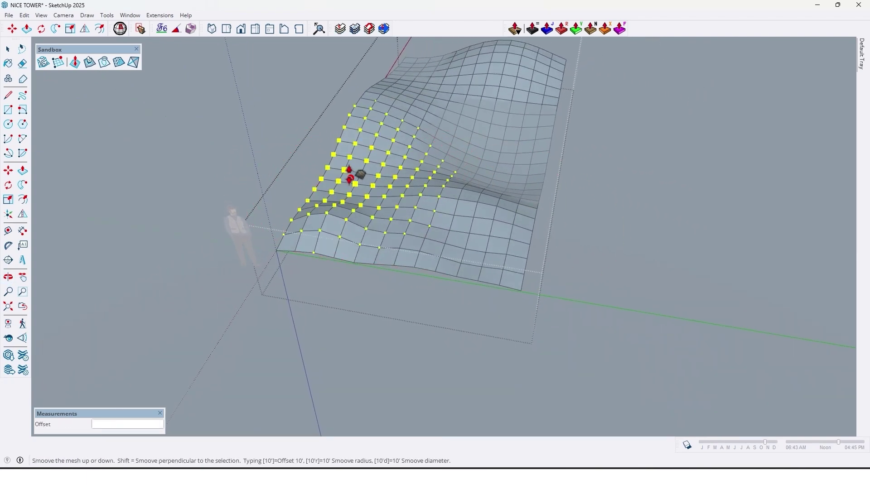
pyautogui.click(351, 179)
pyautogui.moveTo(509, 200); pyautogui.dragTo(311, 193, button='middle')
# Inspect the wavy mesh from several angles, then undo the edits back to a flat grid
pyautogui.scroll(5, 312, 199)
pyautogui.moveTo(295, 162); pyautogui.dragTo(282, 190, button='middle')
pyautogui.scroll(3, 331, 136)
pyautogui.moveTo(330, 136); pyautogui.dragTo(340, 142, button='middle')
pyautogui.scroll(3, 346, 134)
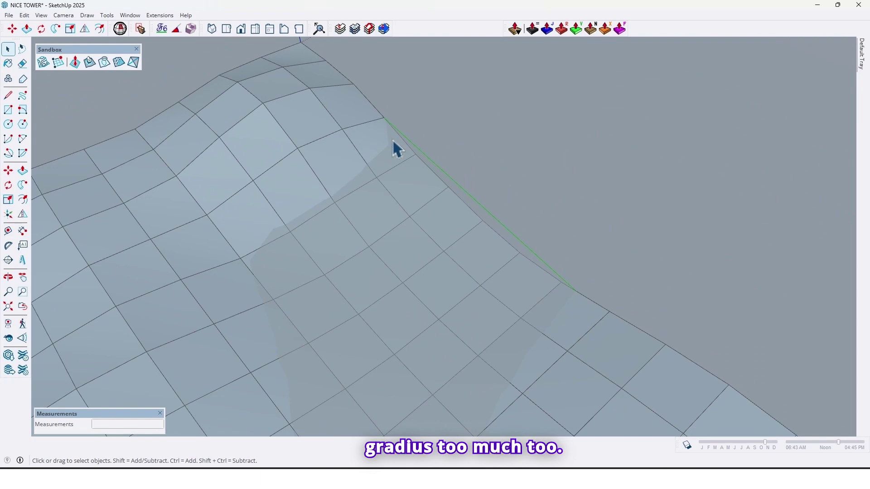
pyautogui.scroll(-5, 401, 148)
pyautogui.moveTo(301, 214)
pyautogui.mouseDown(button='middle')
pyautogui.moveTo(466, 305)
pyautogui.moveTo(390, 255)
pyautogui.moveTo(413, 237)
pyautogui.moveTo(447, 234)
pyautogui.mouseUp(button='middle')
pyautogui.scroll(2, 386, 247)
pyautogui.hotkey('ctrl', 'z')
pyautogui.hotkey('ctrl', 'z')
pyautogui.hotkey('ctrl', 'z')
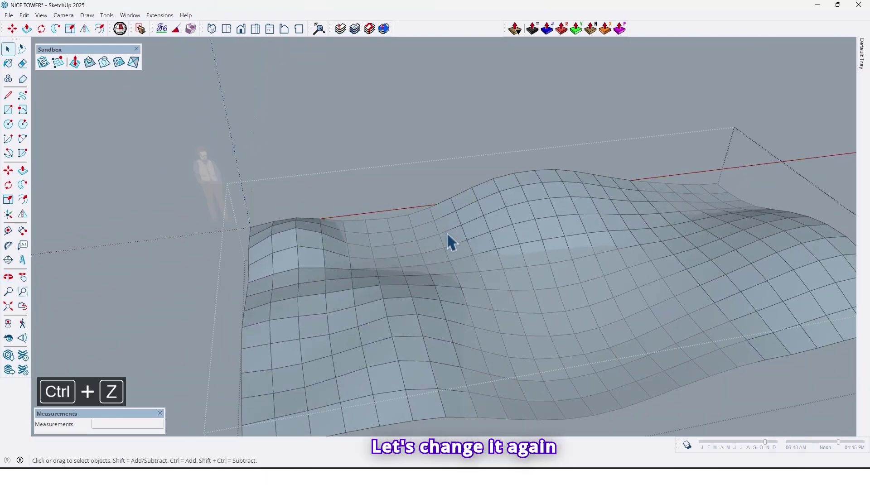
pyautogui.hotkey('ctrl', 'z')
pyautogui.hotkey('ctrl', 'z')
# Select and delete the old terrain grid
pyautogui.click(442, 291)
pyautogui.press('Delete')
pyautogui.moveTo(571, 297); pyautogui.dragTo(267, 170, button='middle')
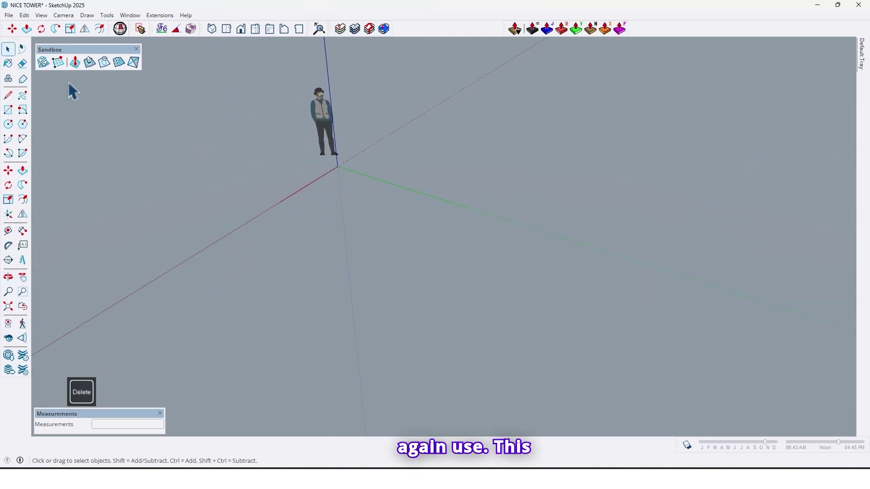
# Draw a new From Scratch grid with 10 cm spacing from the origin and view it
pyautogui.click(58, 64)
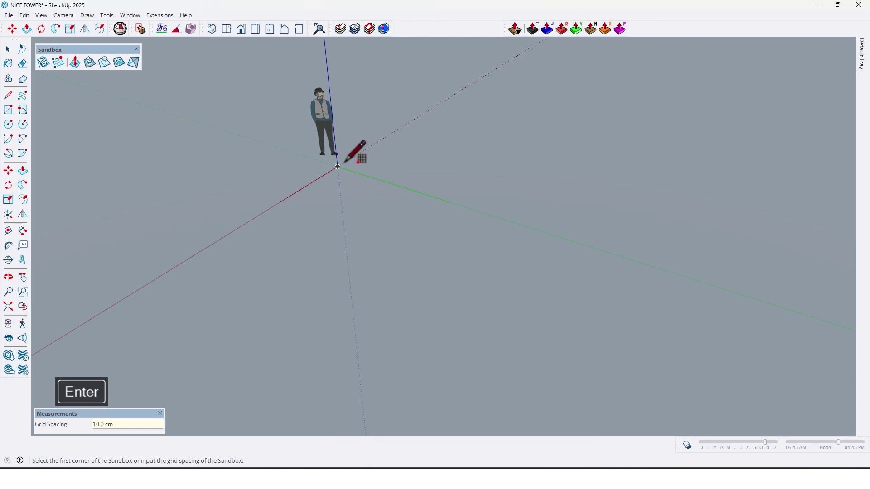
pyautogui.moveTo(535, 230); pyautogui.dragTo(587, 240, button='middle')
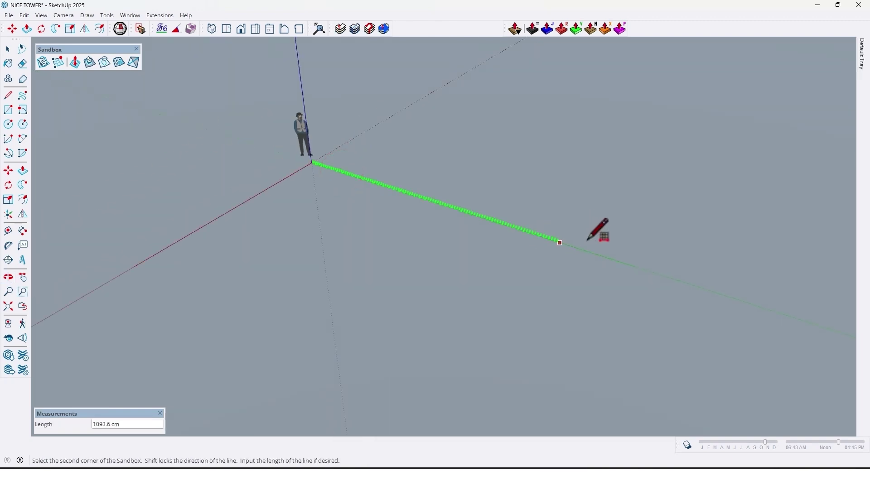
pyautogui.click(618, 263)
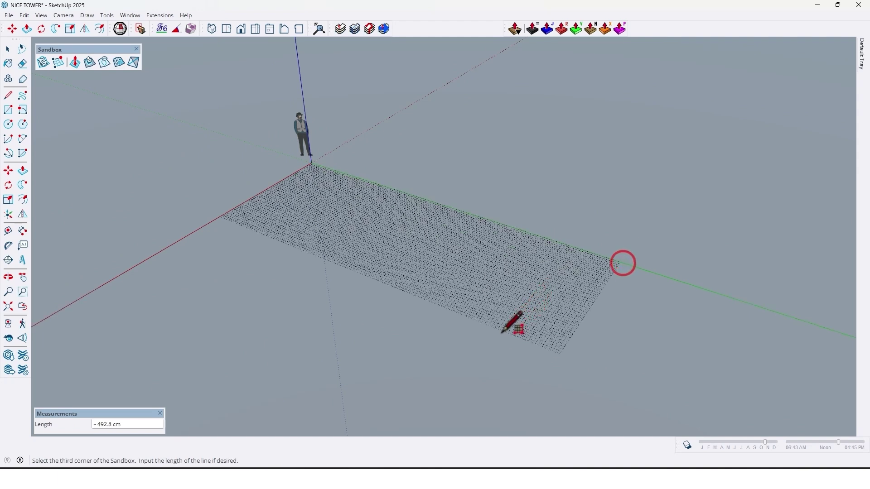
pyautogui.click(469, 380)
pyautogui.moveTo(320, 262); pyautogui.dragTo(355, 320, button='middle')
pyautogui.scroll(3, 349, 247)
pyautogui.moveTo(349, 247); pyautogui.dragTo(311, 246, button='middle')
pyautogui.scroll(-6, 311, 246)
pyautogui.moveTo(305, 210); pyautogui.dragTo(325, 252, button='middle')
pyautogui.scroll(2, 324, 246)
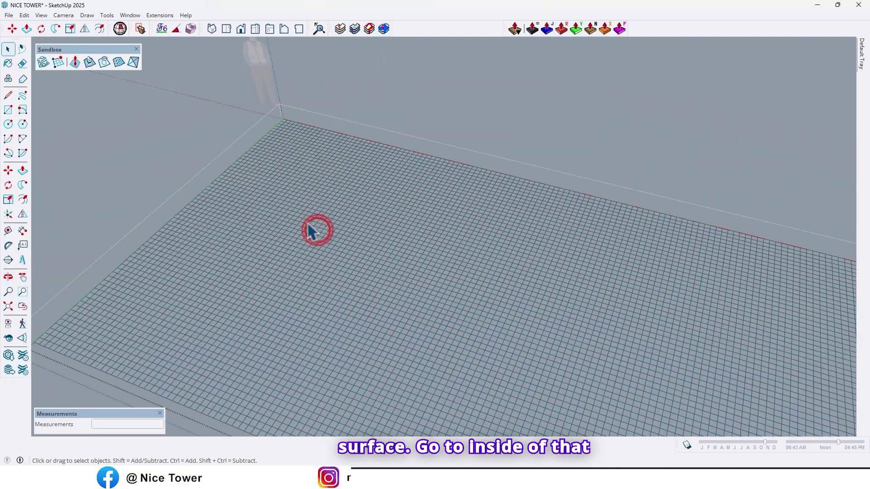
# Raise a smooth hill near the origin corner, then add a second bulge and a dip
pyautogui.click(75, 63)
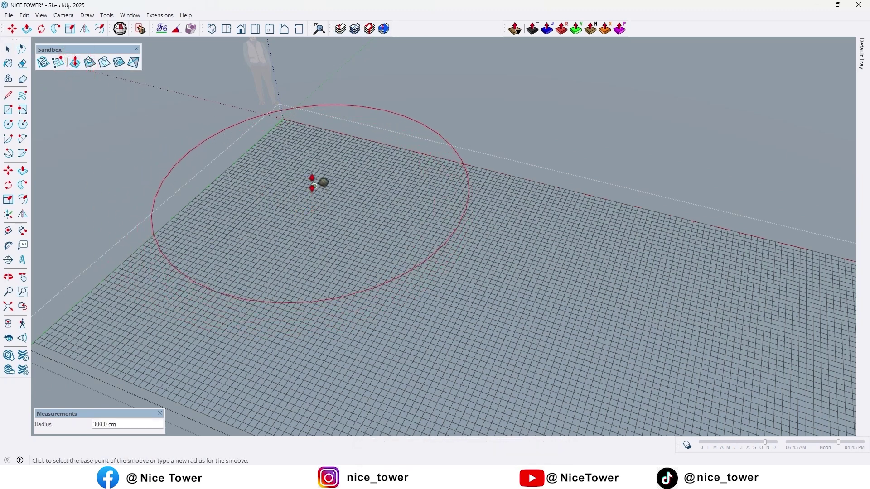
pyautogui.click(313, 182)
pyautogui.click(305, 171)
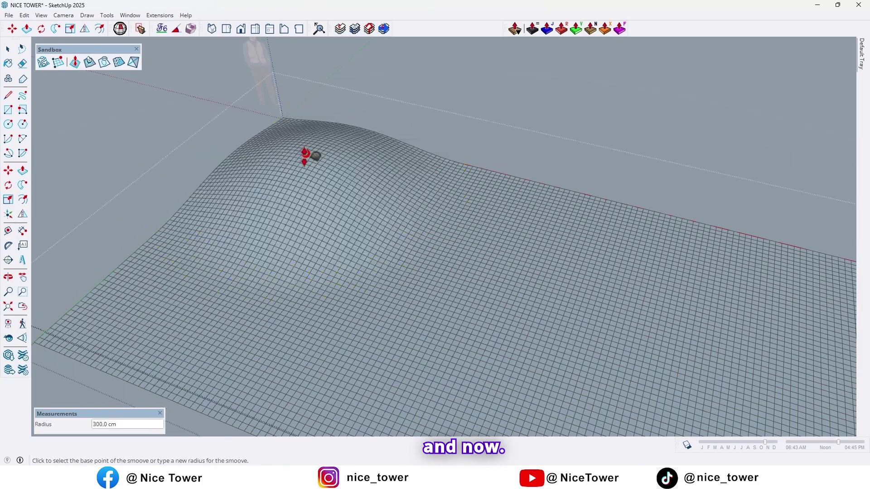
pyautogui.moveTo(304, 171); pyautogui.dragTo(432, 221, button='middle')
pyautogui.click(186, 226)
pyautogui.click(186, 226)
pyautogui.click(287, 229)
pyautogui.click(287, 218)
# Add several more dips and bulges across the grid, then exit Smoove
pyautogui.click(420, 178)
pyautogui.click(425, 205)
pyautogui.click(432, 221)
pyautogui.click(432, 238)
pyautogui.click(610, 177)
pyautogui.click(607, 142)
pyautogui.click(544, 313)
pyautogui.click(544, 291)
pyautogui.moveTo(544, 290); pyautogui.dragTo(334, 294, button='middle')
pyautogui.click(361, 194)
pyautogui.click(361, 181)
pyautogui.press('space')
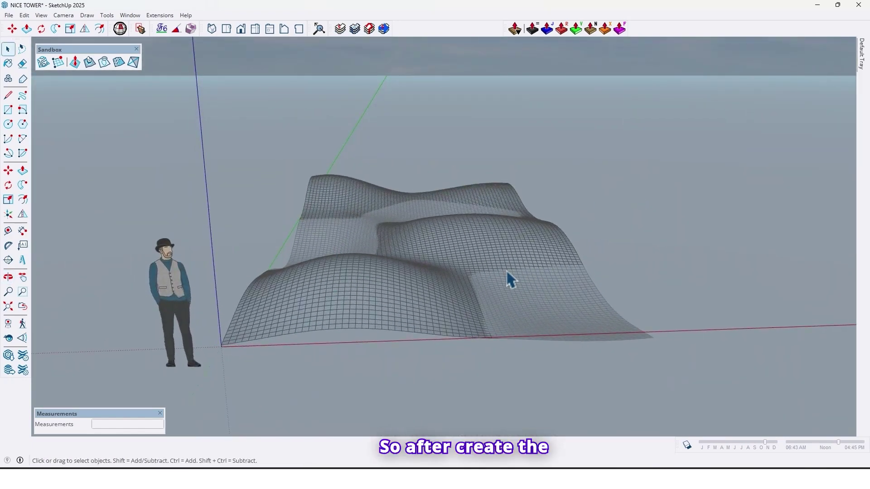
# Move the wavy mesh straight up along the blue axis to a raised height
pyautogui.scroll(2, 253, 351)
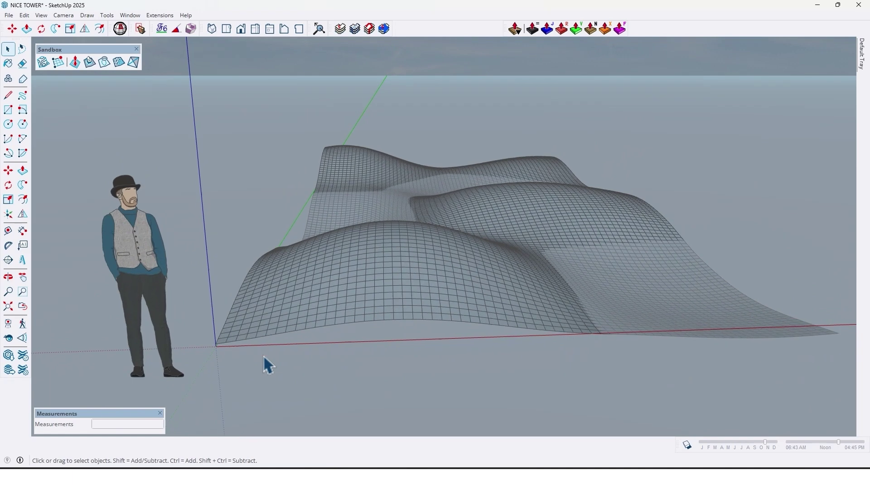
pyautogui.click(269, 335)
pyautogui.scroll(-1, 246, 341)
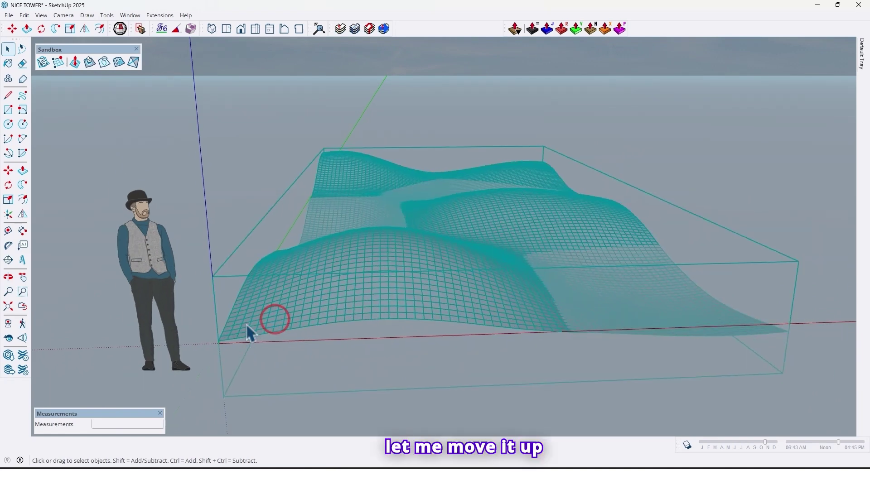
pyautogui.click(223, 396)
pyautogui.press('Up')
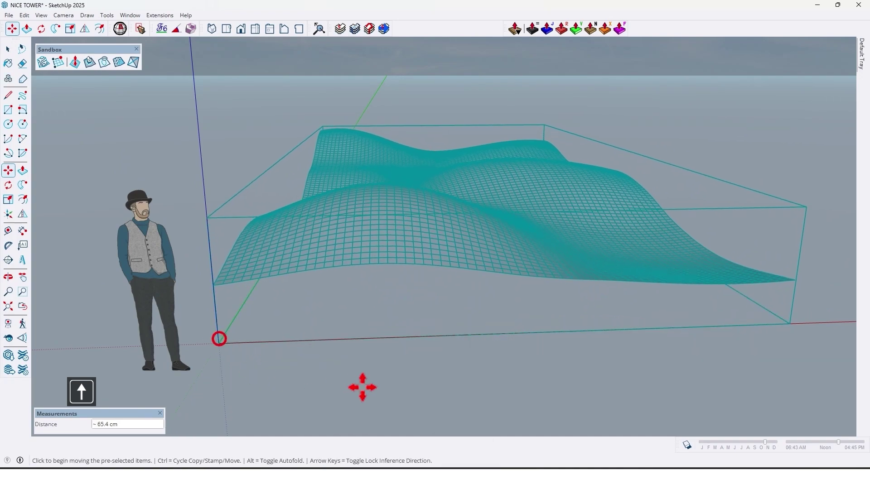
pyautogui.click(365, 387)
# Draw a vertical rectangle as a wall across the raised terrain
pyautogui.moveTo(398, 398); pyautogui.dragTo(422, 351, button='middle')
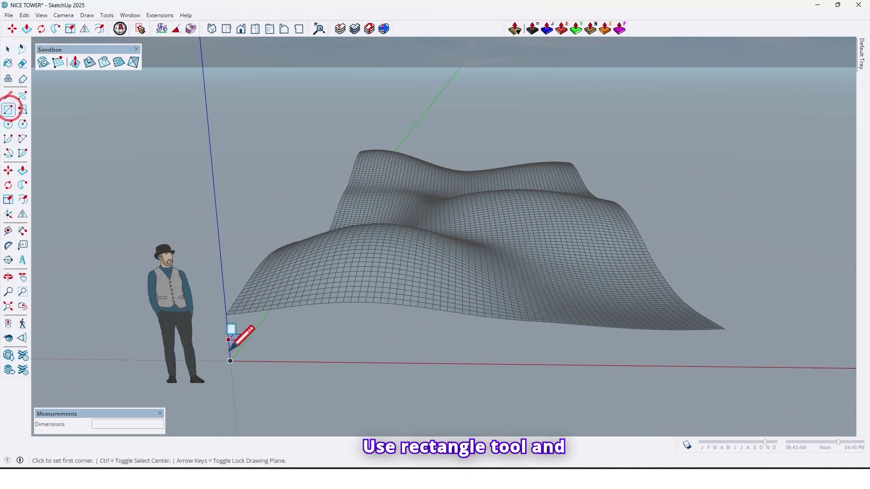
pyautogui.press('Left')
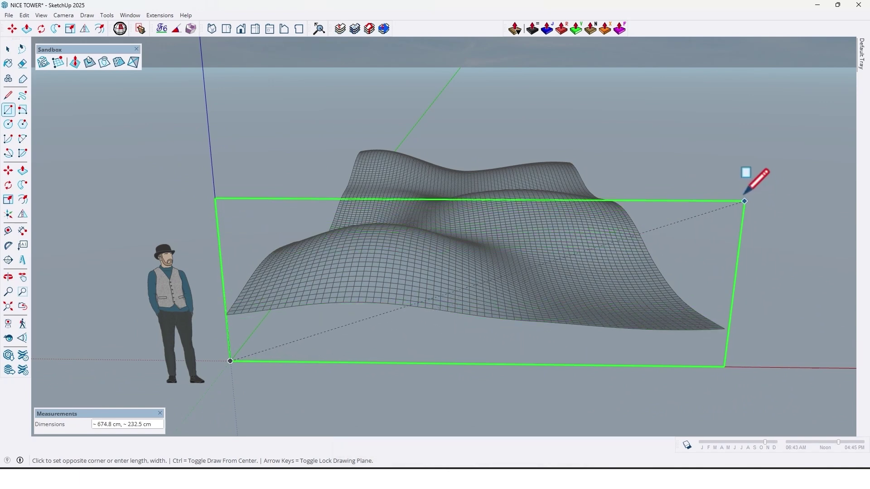
pyautogui.click(743, 179)
pyautogui.moveTo(797, 295); pyautogui.dragTo(468, 302, button='middle')
# Copy the wall to the terrain's far end and array it as 50 copies with /50
pyautogui.press('m')
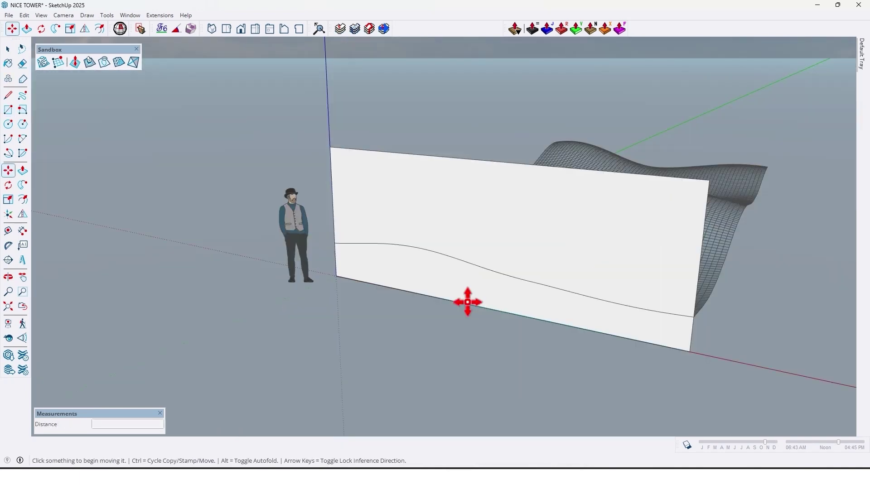
pyautogui.click(560, 309)
pyautogui.moveTo(562, 321); pyautogui.dragTo(524, 304, button='middle')
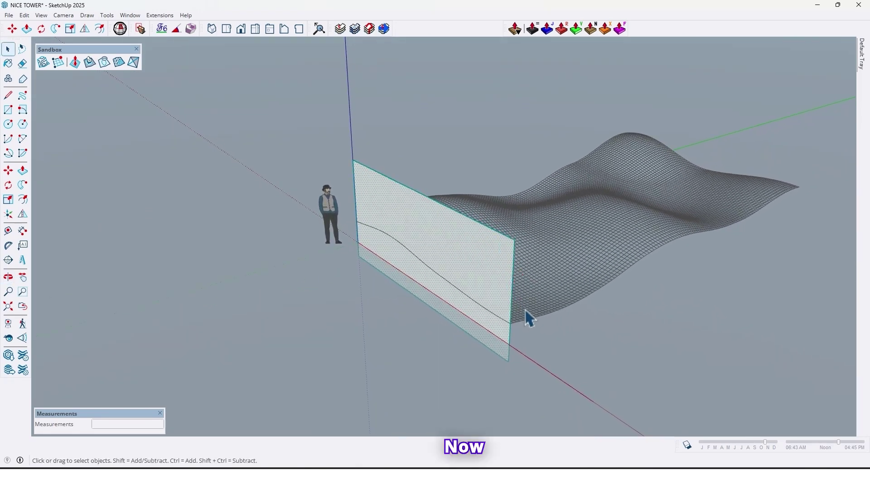
pyautogui.press('ctrl')
pyautogui.click(509, 361)
pyautogui.keyDown('shift'); pyautogui.moveTo(606, 326); pyautogui.dragTo(388, 363, button='middle'); pyautogui.keyUp('shift')
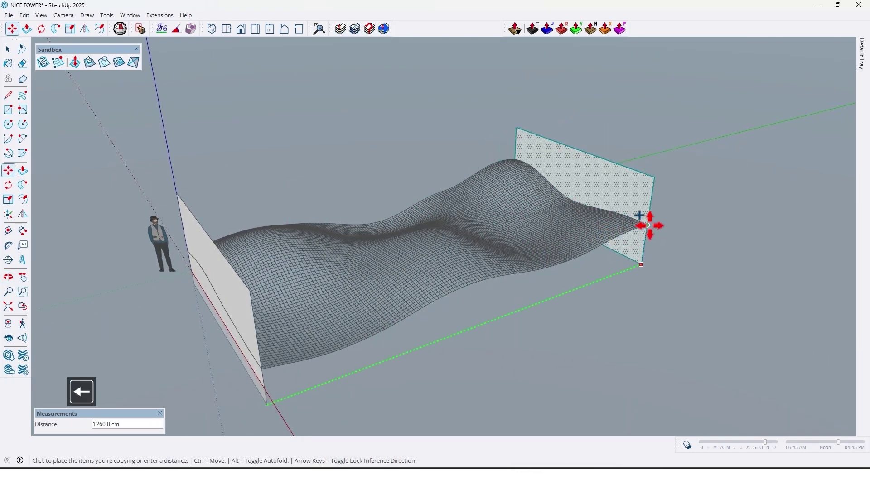
pyautogui.moveTo(479, 331); pyautogui.dragTo(546, 315, button='middle')
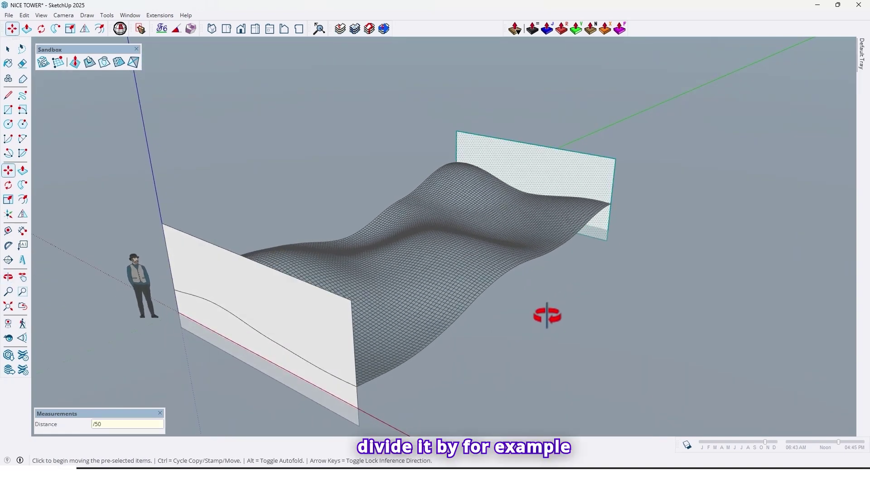
pyautogui.press('Return')
# Crossing-select all 50 wall copies
pyautogui.moveTo(578, 320); pyautogui.dragTo(471, 213, button='middle')
pyautogui.moveTo(311, 157); pyautogui.dragTo(308, 154)
pyautogui.moveTo(421, 149); pyautogui.dragTo(426, 250, button='middle')
# Intersect the selected walls with the model to slice them along the wavy surface
pyautogui.rightClick(421, 248)
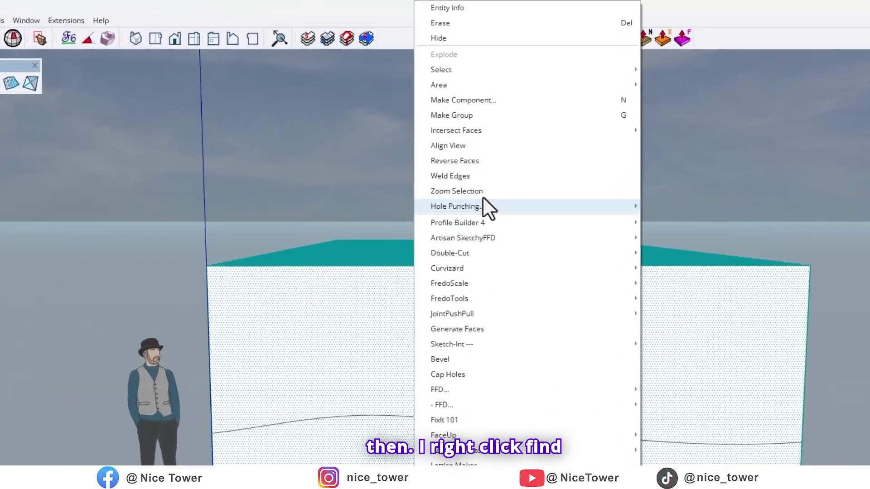
pyautogui.moveTo(456, 129)
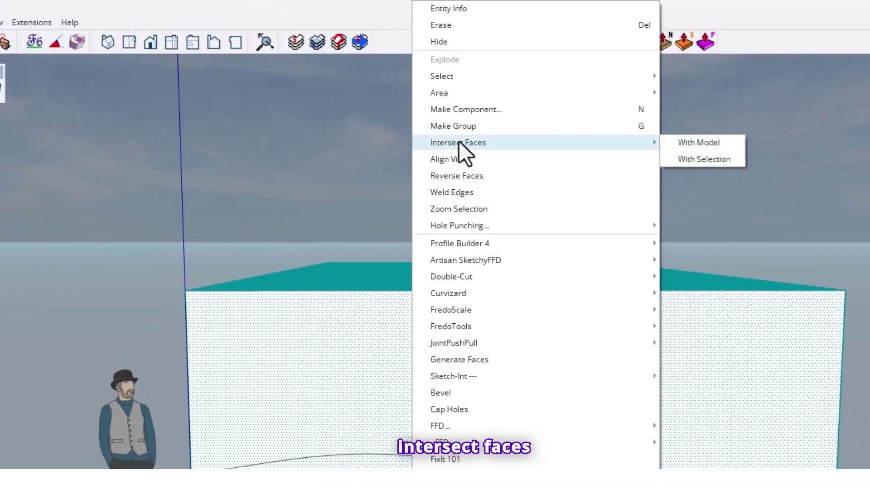
pyautogui.click(694, 143)
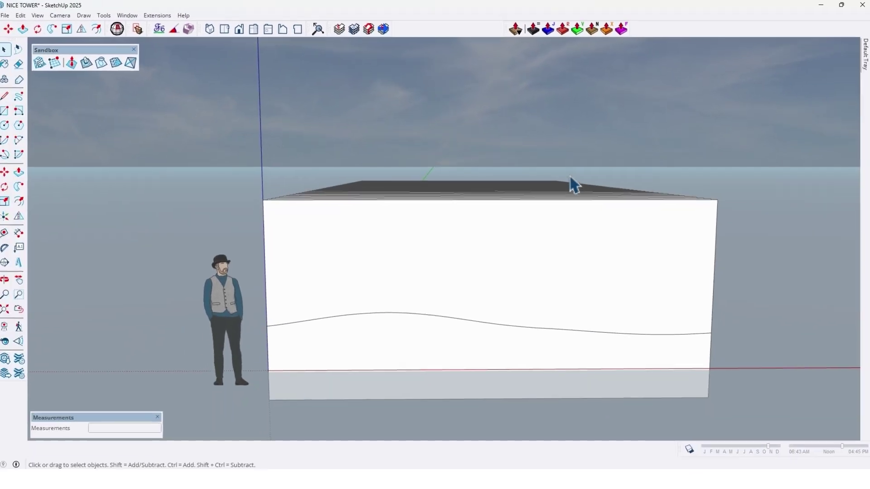
pyautogui.moveTo(616, 243)
pyautogui.mouseDown(button='middle')
pyautogui.moveTo(506, 401)
pyautogui.moveTo(580, 330)
pyautogui.moveTo(555, 224)
pyautogui.mouseUp(button='middle')
pyautogui.moveTo(529, 176); pyautogui.dragTo(716, 311, button='middle')
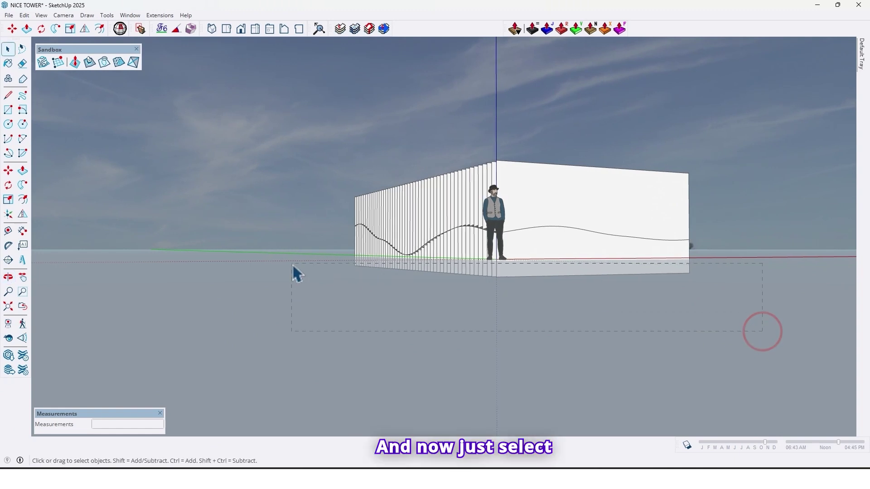
# Delete the wall pieces below the wavy cut line
pyautogui.moveTo(287, 263); pyautogui.dragTo(288, 267)
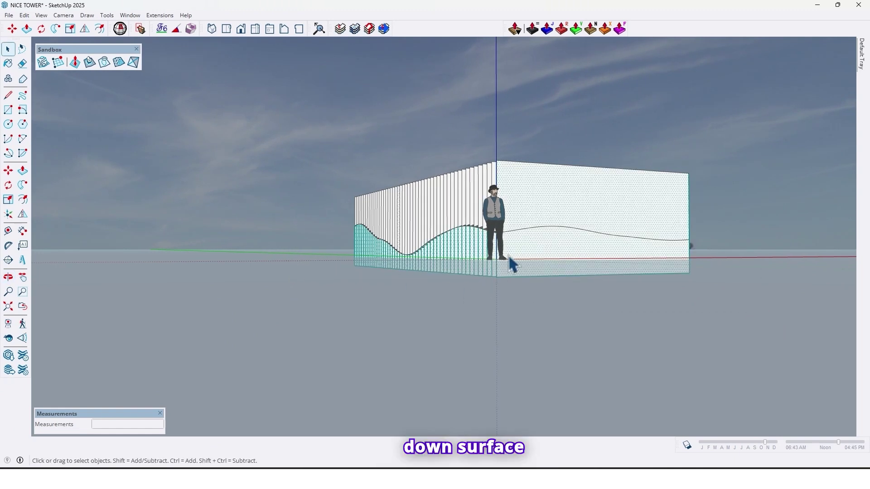
pyautogui.moveTo(503, 229); pyautogui.dragTo(428, 265, button='middle')
pyautogui.press('Delete')
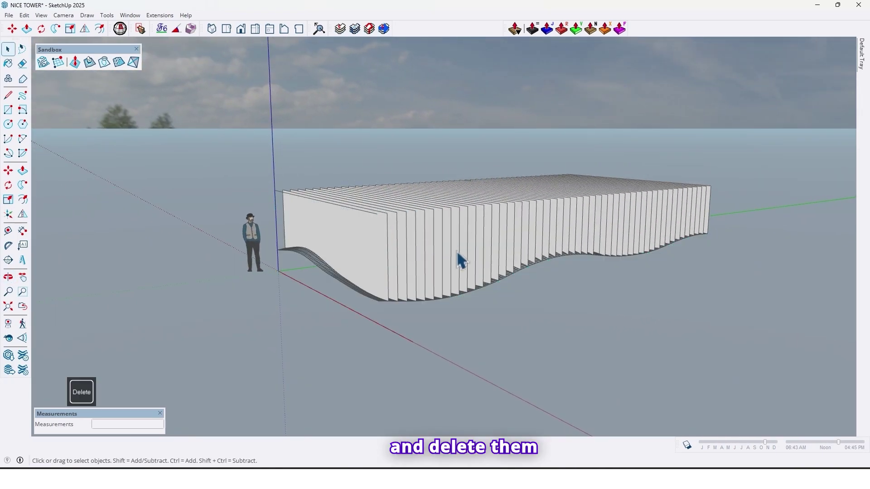
pyautogui.moveTo(410, 308); pyautogui.dragTo(399, 328, button='middle')
# Delete the wavy terrain mesh, leaving only the fins
pyautogui.click(385, 314)
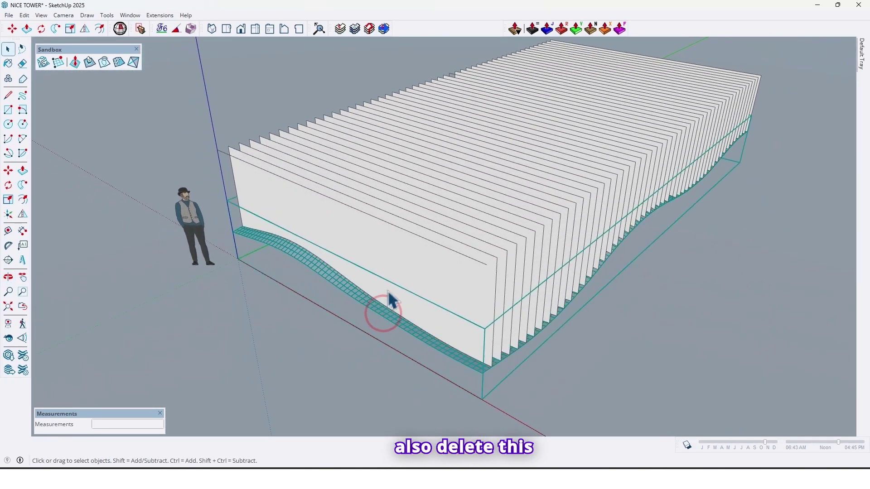
pyautogui.press('Delete')
pyautogui.moveTo(398, 311)
pyautogui.mouseDown(button='middle')
pyautogui.moveTo(450, 254)
pyautogui.moveTo(270, 196)
pyautogui.moveTo(466, 227)
pyautogui.moveTo(547, 268)
pyautogui.moveTo(565, 237)
pyautogui.moveTo(539, 171)
pyautogui.moveTo(474, 171)
pyautogui.moveTo(505, 231)
pyautogui.moveTo(543, 250)
pyautogui.moveTo(535, 232)
pyautogui.mouseUp(button='middle')
# Draw a closing line along the faulty fin's open edge, checking its serrated underside
pyautogui.scroll(10, 536, 232)
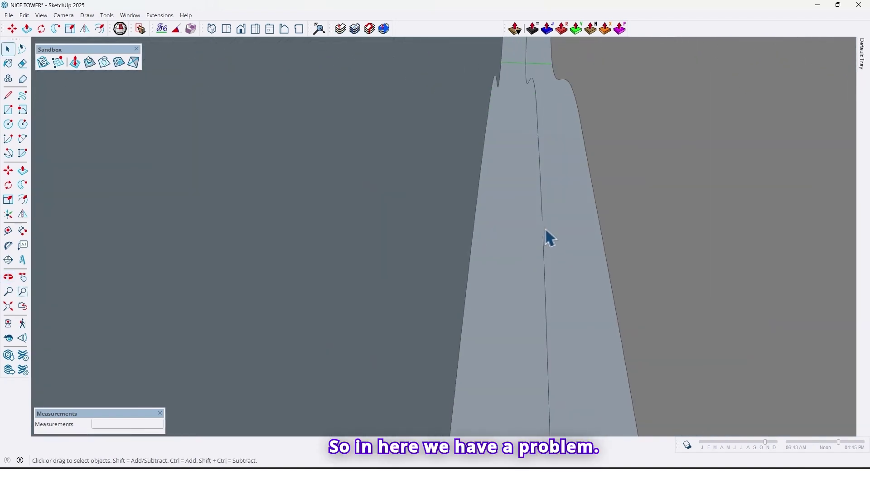
pyautogui.click(543, 236)
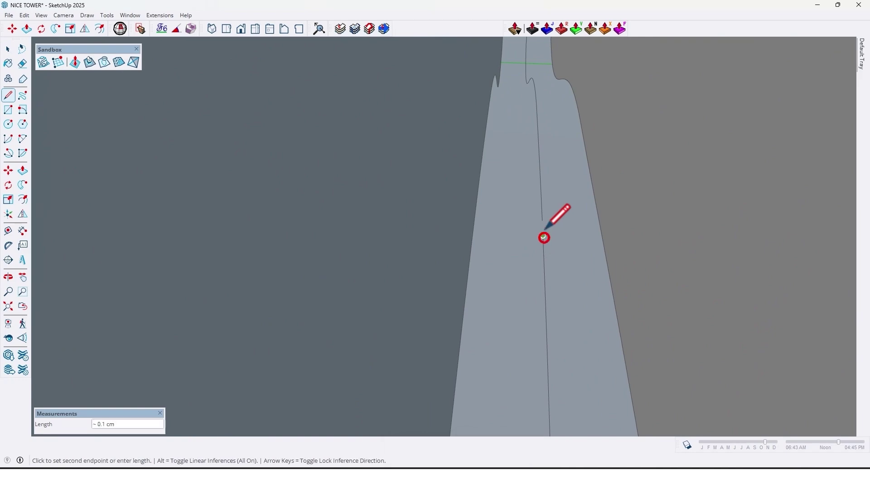
pyautogui.scroll(-15, 542, 217)
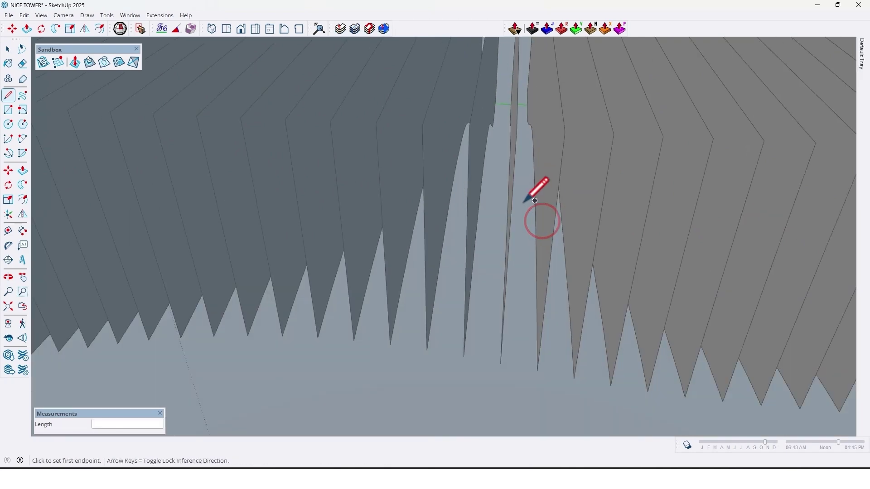
pyautogui.moveTo(523, 204)
pyautogui.mouseDown(button='middle')
pyautogui.moveTo(588, 330)
pyautogui.moveTo(498, 382)
pyautogui.moveTo(383, 312)
pyautogui.moveTo(497, 278)
pyautogui.moveTo(631, 306)
pyautogui.moveTo(664, 274)
pyautogui.moveTo(659, 233)
pyautogui.mouseUp(button='middle')
pyautogui.scroll(1, 257, 221)
pyautogui.press('space')
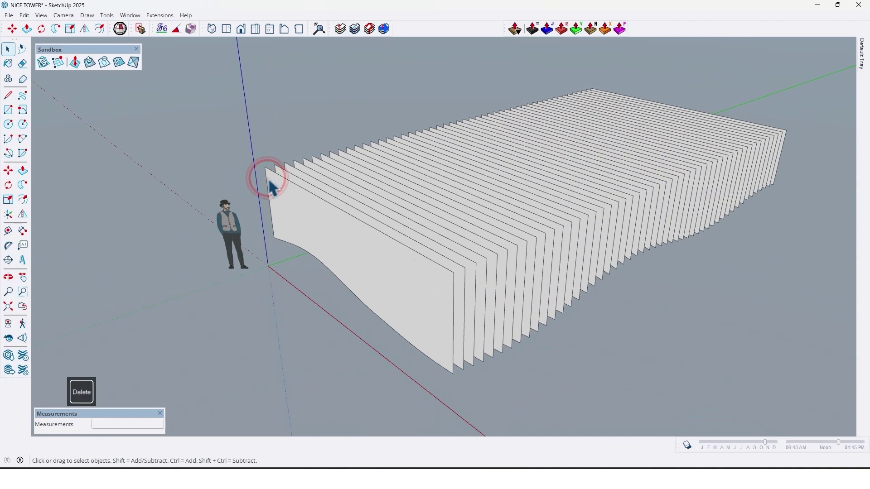
# Inspect the fins from a low side view and a high three-quarter view
pyautogui.moveTo(269, 189); pyautogui.dragTo(608, 272, button='middle')
pyautogui.press('space')
pyautogui.moveTo(252, 111); pyautogui.dragTo(404, 219)
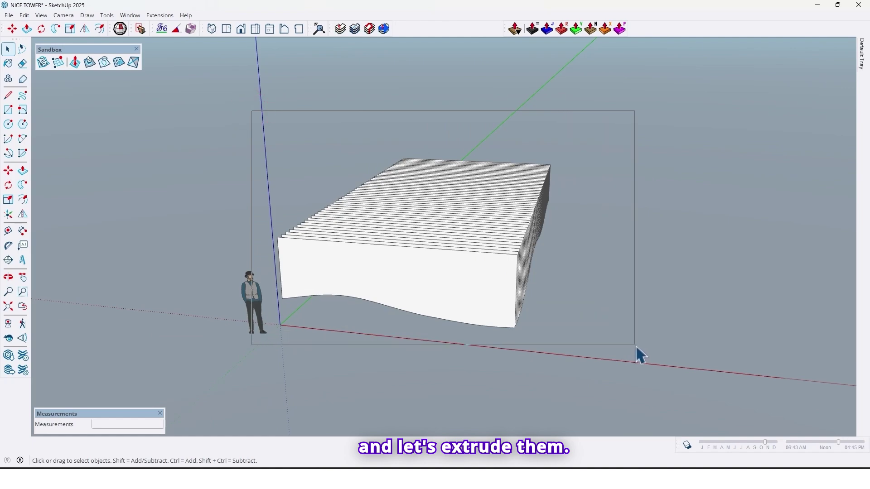
# Select all 50 fins and thicken them into solid slabs with Joint Push Pull
pyautogui.moveTo(639, 348); pyautogui.dragTo(638, 347)
pyautogui.moveTo(564, 287); pyautogui.dragTo(501, 217, button='middle')
pyautogui.scroll(5, 493, 210)
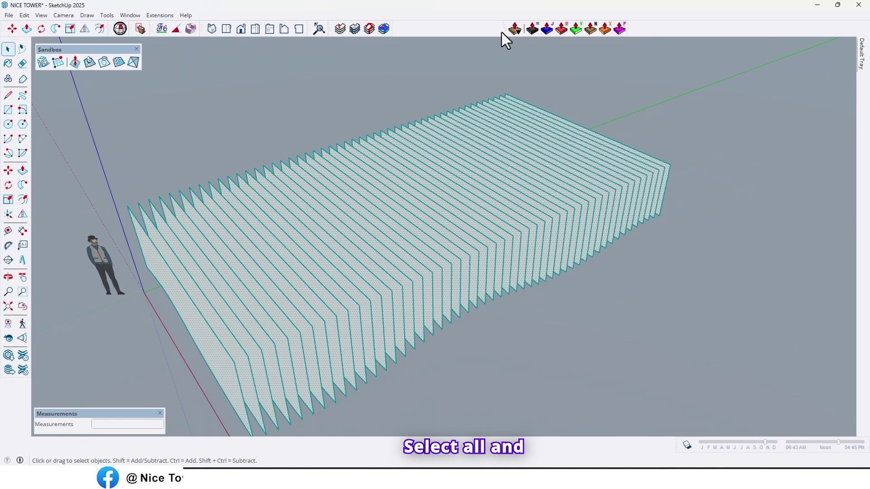
pyautogui.moveTo(503, 31); pyautogui.dragTo(152, 68)
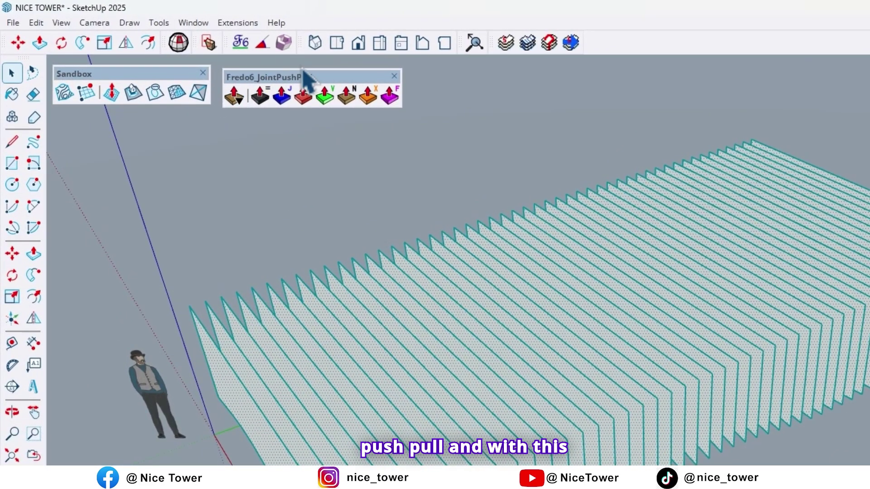
pyautogui.click(259, 97)
pyautogui.moveTo(234, 283); pyautogui.dragTo(388, 345, button='middle')
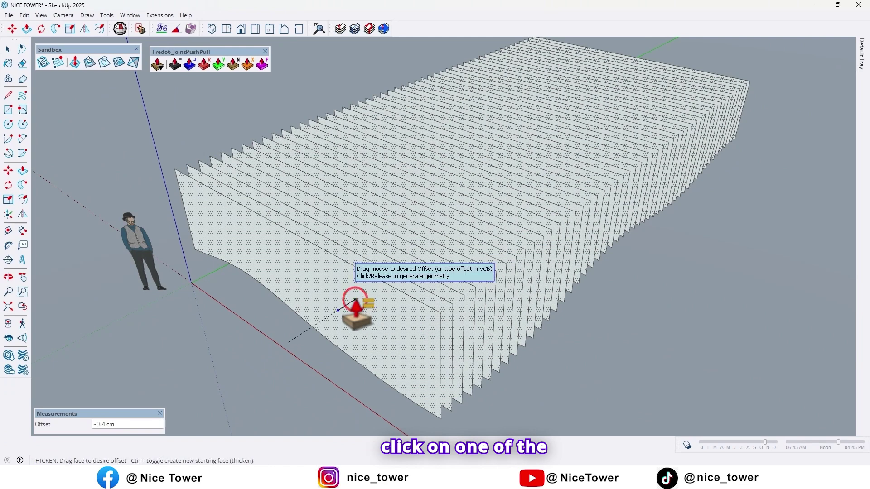
pyautogui.click(355, 301)
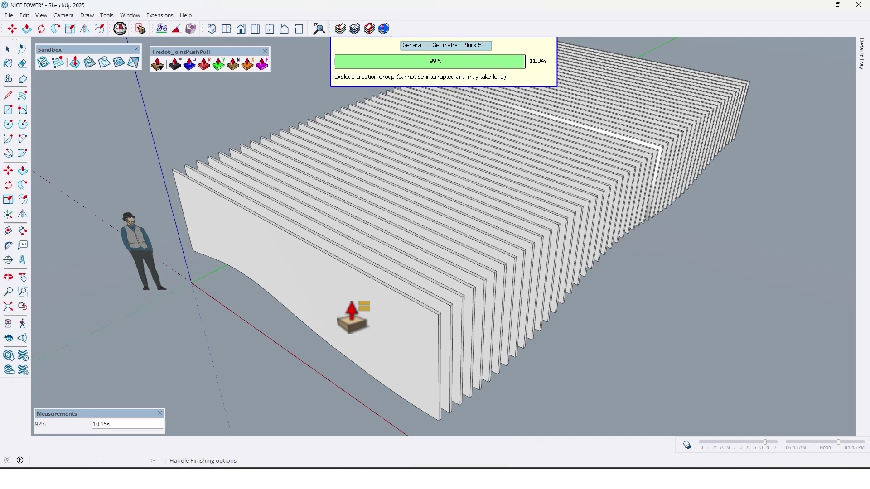
pyautogui.moveTo(481, 363); pyautogui.dragTo(534, 319, button='middle')
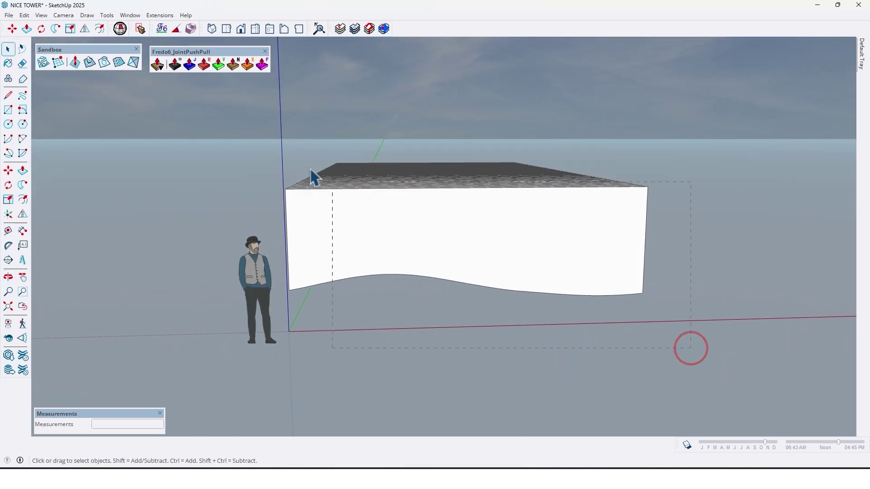
# Make one group from all the thickened fins
pyautogui.moveTo(284, 124); pyautogui.dragTo(281, 122)
pyautogui.rightClick(379, 251)
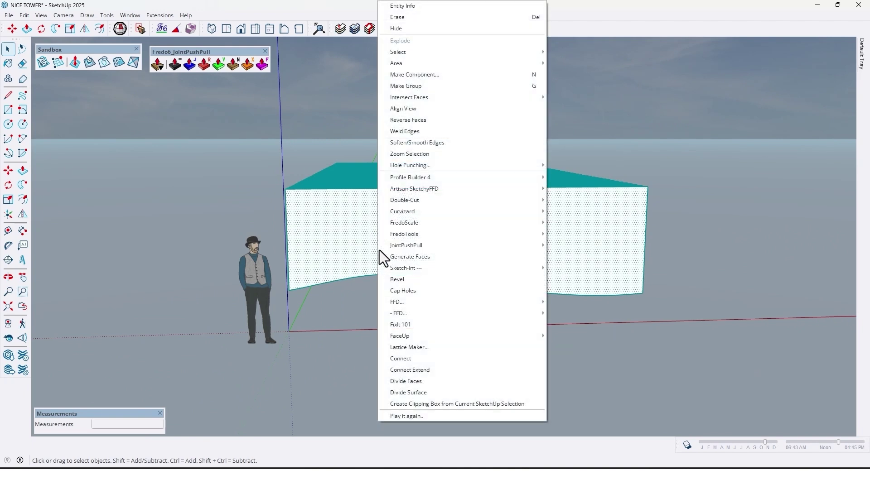
pyautogui.click(418, 86)
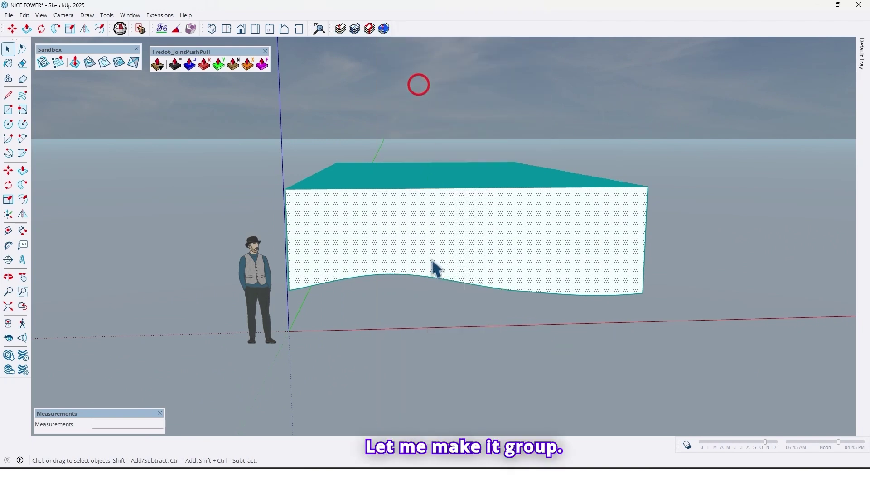
# Move the fin group straight up along the blue axis so it hangs overhead
pyautogui.click(418, 366)
pyautogui.press('Up')
pyautogui.scroll(-2, 447, 302)
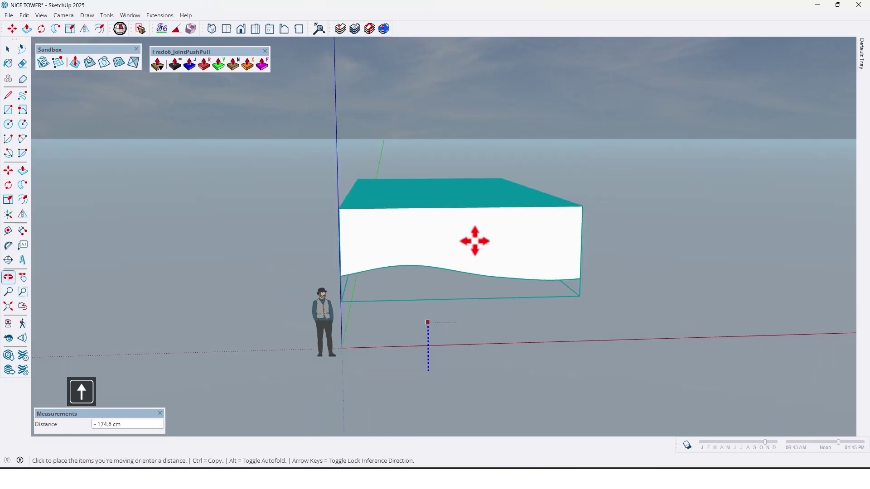
pyautogui.click(470, 97)
pyautogui.press('space')
pyautogui.moveTo(551, 205); pyautogui.dragTo(197, 337, button='middle')
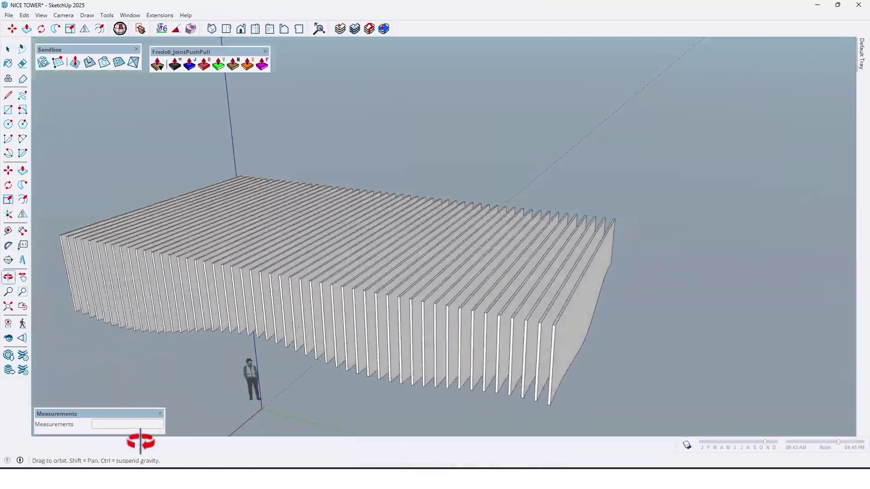
pyautogui.moveTo(140, 441); pyautogui.dragTo(674, 375)
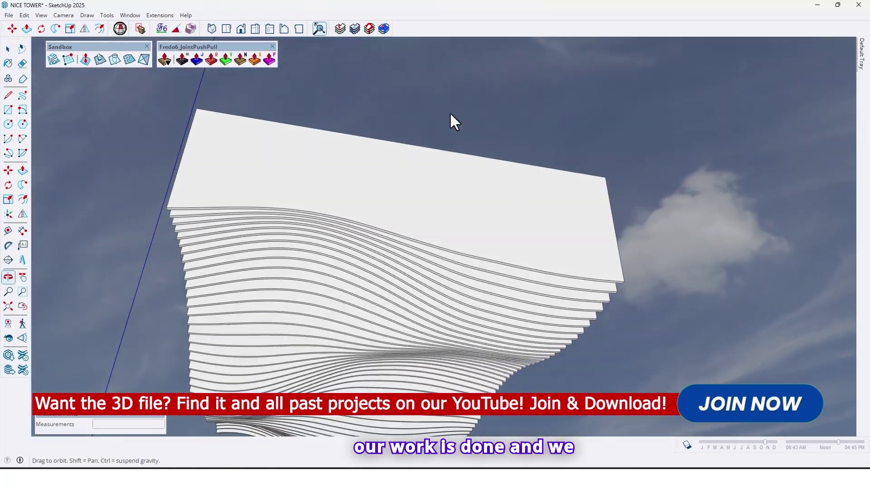
pyautogui.moveTo(451, 116)
pyautogui.mouseDown()
pyautogui.moveTo(408, 338)
pyautogui.moveTo(476, 326)
pyautogui.moveTo(442, 301)
pyautogui.moveTo(461, 230)
pyautogui.moveTo(360, 294)
pyautogui.moveTo(560, 265)
pyautogui.moveTo(344, 244)
pyautogui.moveTo(277, 252)
pyautogui.moveTo(361, 257)
pyautogui.moveTo(376, 291)
pyautogui.moveTo(341, 233)
pyautogui.moveTo(35, 260)
pyautogui.moveTo(558, 339)
pyautogui.moveTo(450, 314)
pyautogui.moveTo(204, 292)
pyautogui.moveTo(162, 246)
pyautogui.moveTo(314, 409)
pyautogui.moveTo(358, 278)
pyautogui.moveTo(251, 200)
pyautogui.moveTo(38, 206)
pyautogui.moveTo(3, 222)
pyautogui.moveTo(123, 244)
pyautogui.moveTo(314, 206)
pyautogui.moveTo(357, 245)
pyautogui.moveTo(235, 239)
pyautogui.moveTo(442, 241)
pyautogui.moveTo(267, 226)
pyautogui.moveTo(480, 249)
pyautogui.moveTo(169, 310)
pyautogui.moveTo(291, 420)
pyautogui.moveTo(297, 311)
pyautogui.moveTo(432, 247)
pyautogui.mouseUp()
pyautogui.press('space')
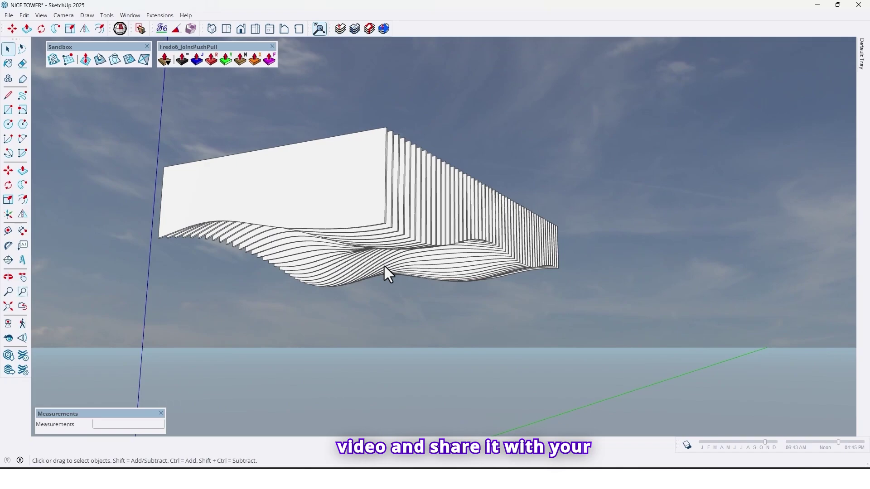